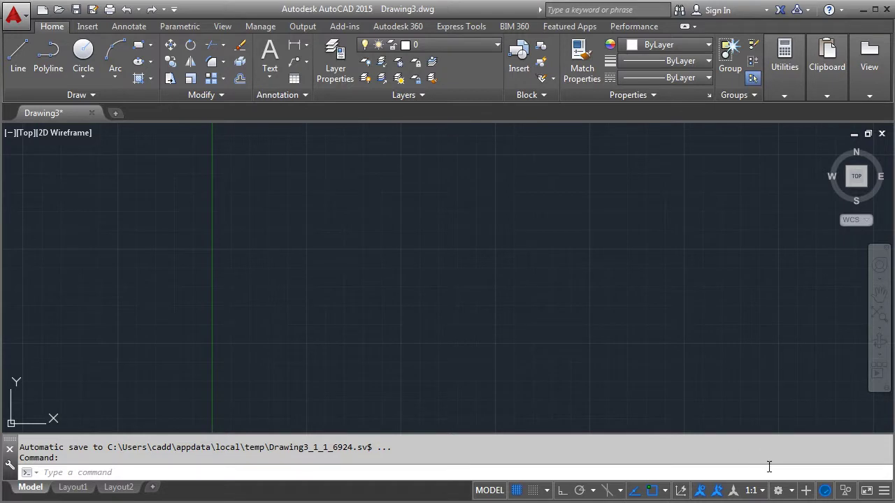
Switch to the 3D Modeling workspace and the SE Isometric view.
left_click(790, 492)
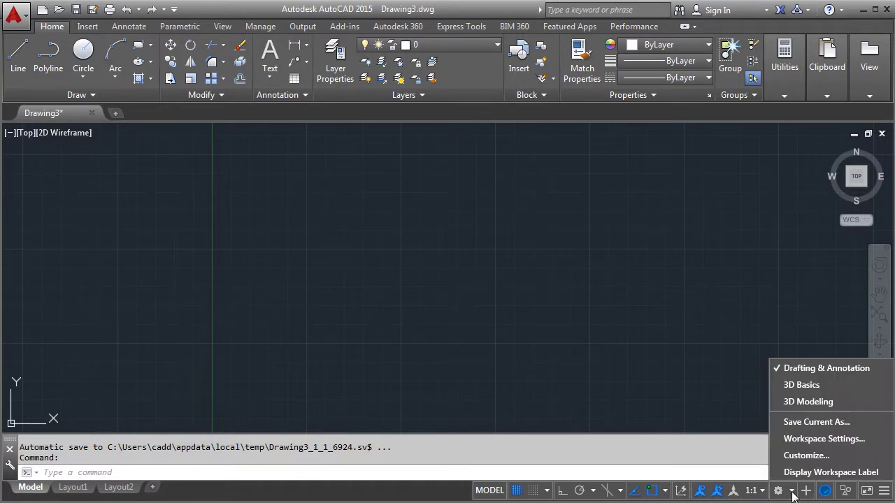
left_click(808, 402)
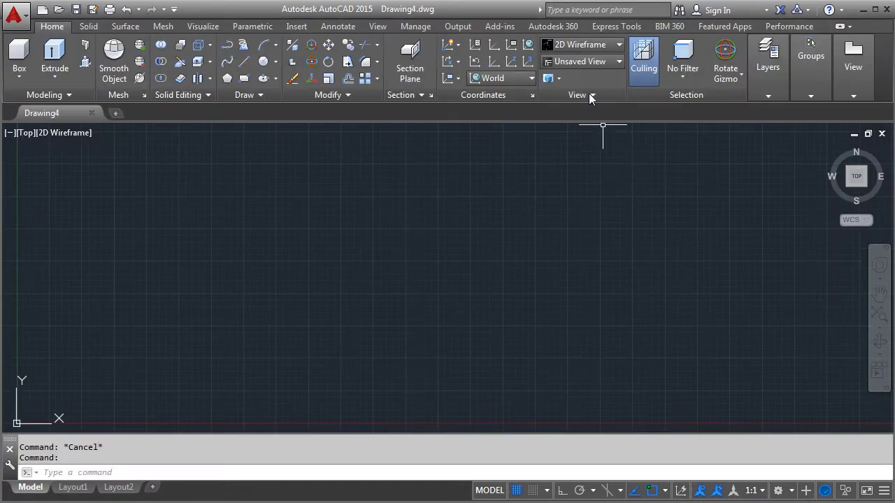
left_click(603, 62)
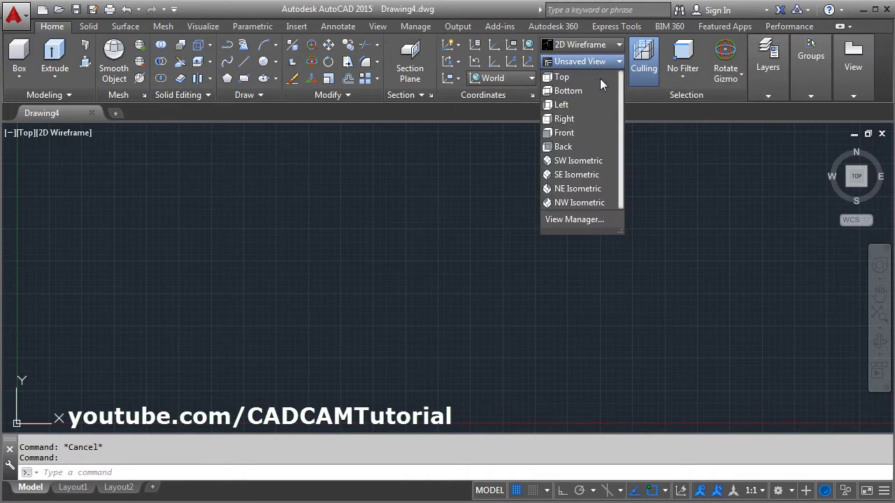
left_click(576, 175)
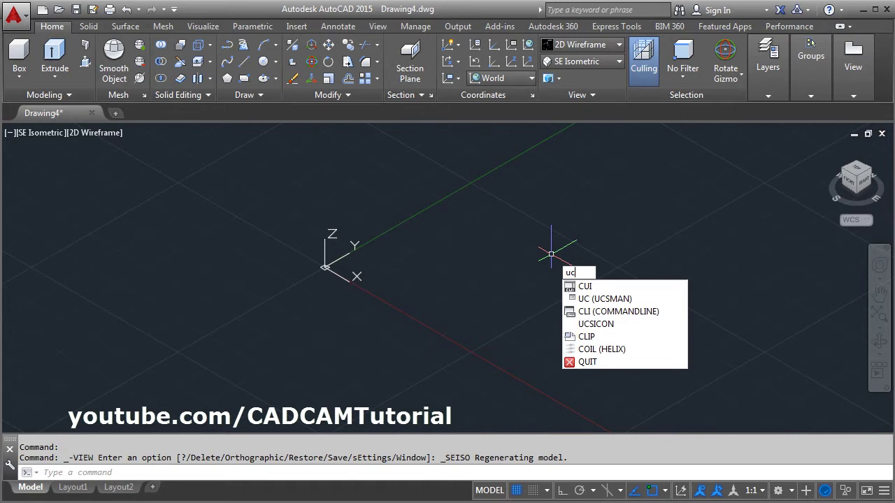
Set the UCS icon to Noorigin and the visual style to Shaded with edges.
type("si")
key("Return")
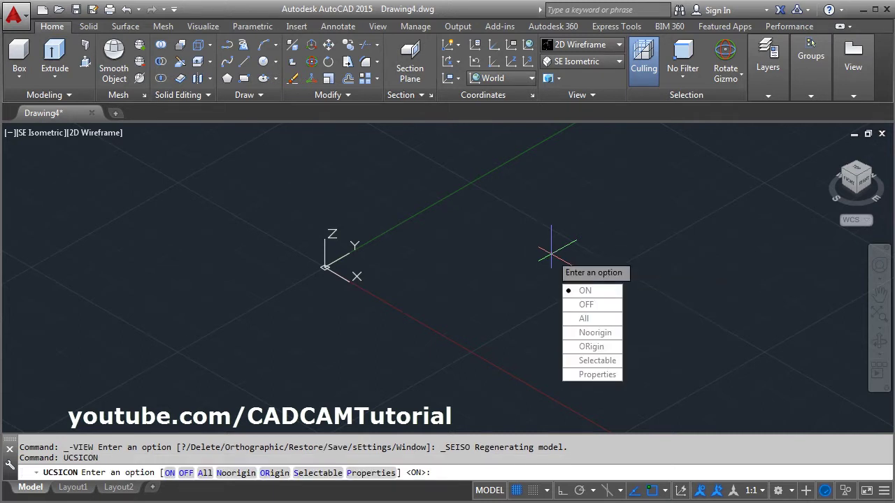
left_click(595, 332)
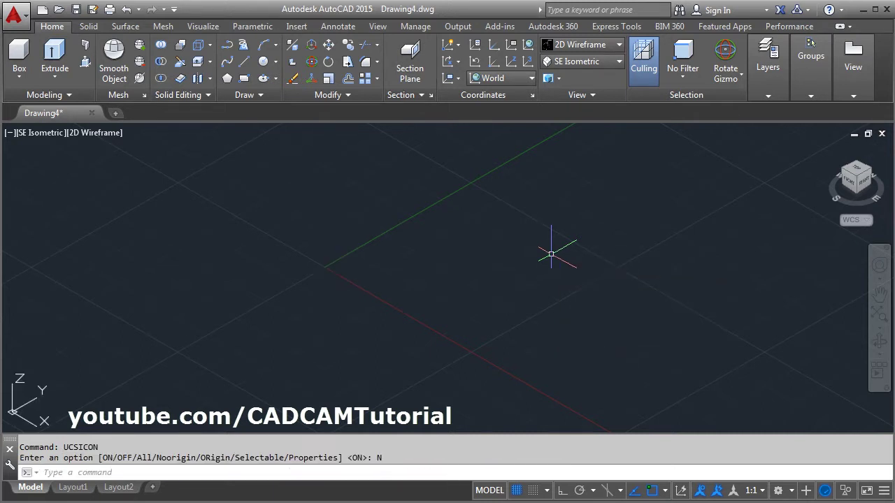
left_click(580, 44)
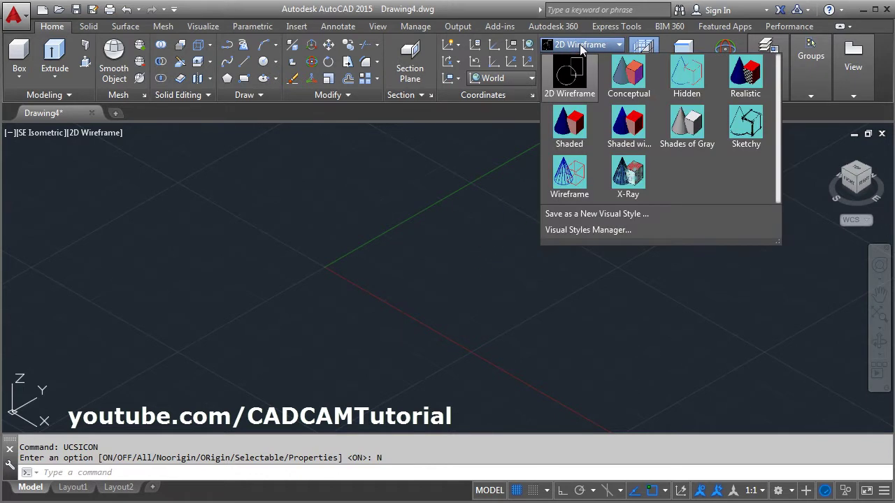
left_click(629, 127)
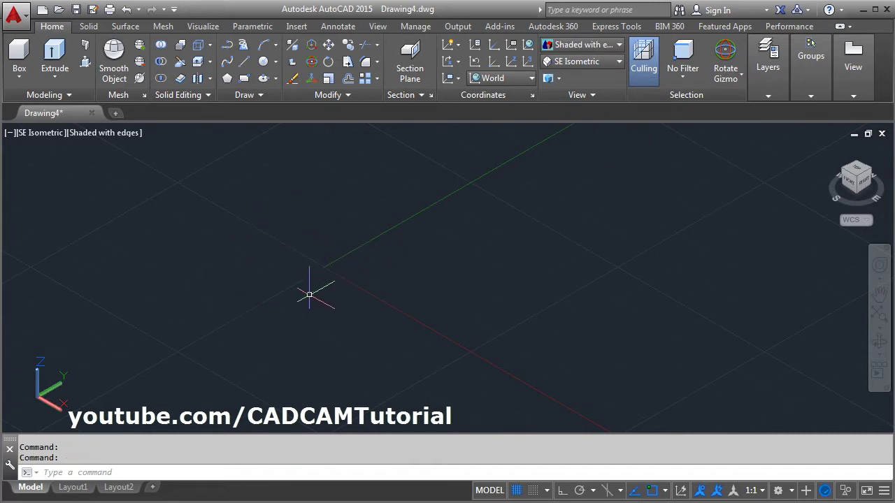
middle_click_drag(313, 290, 417, 334)
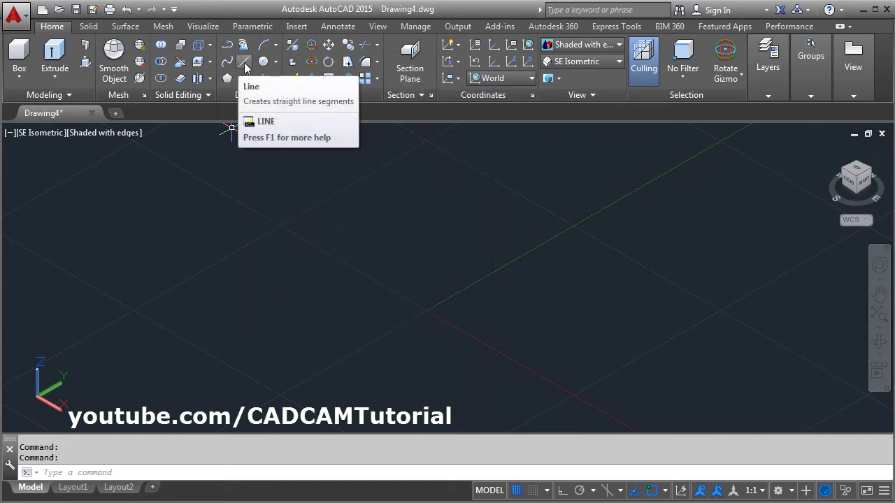
Start a line with Ortho on and place the profile's first two corners.
left_click(244, 66)
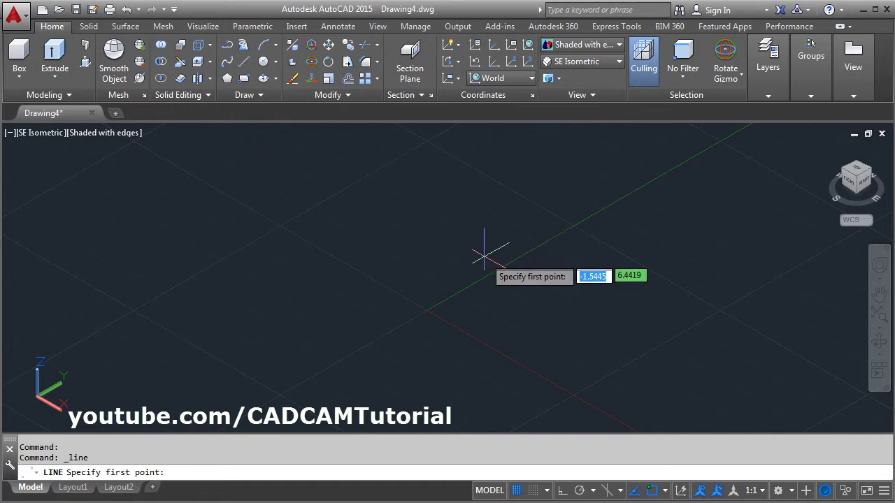
middle_click_drag(484, 256, 463, 314)
left_click(417, 311)
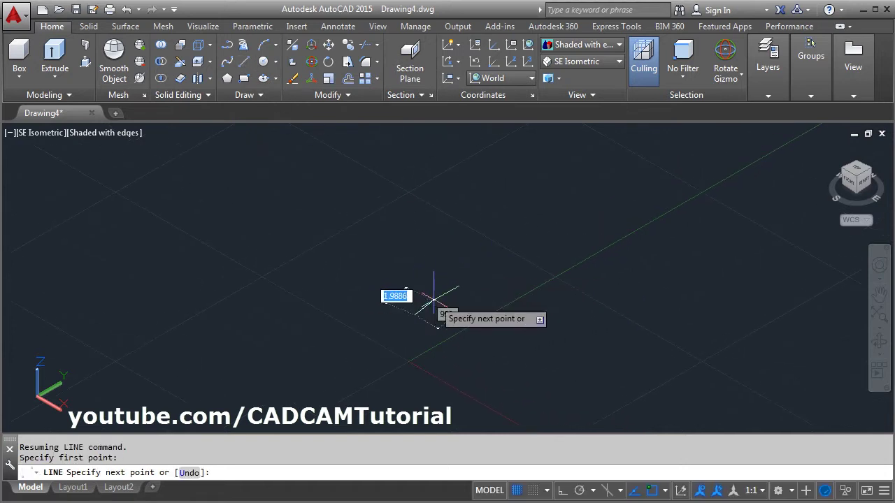
left_click(563, 490)
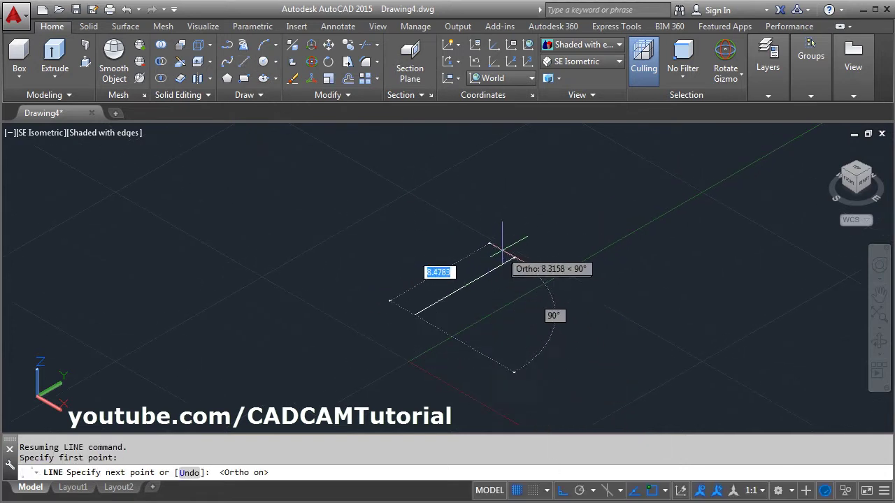
left_click(530, 248)
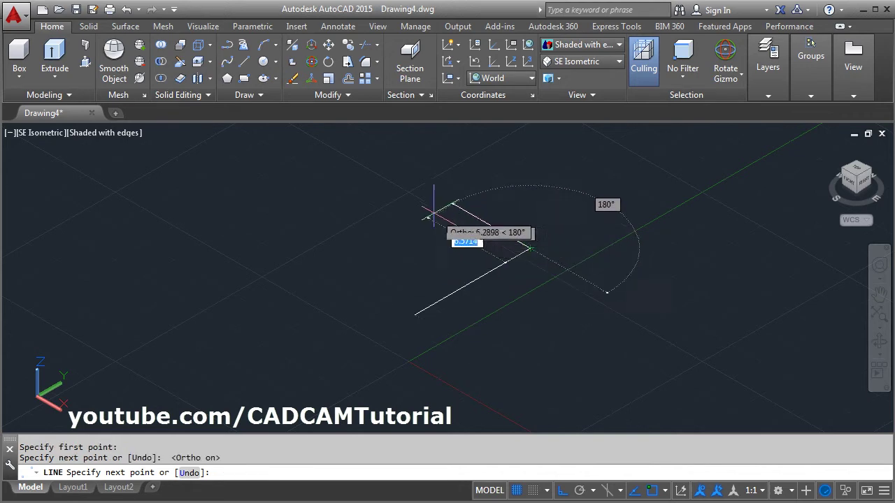
Place the remaining stepped corners and close the eight-segment outline with C.
scroll(423, 210, "down", 2)
middle_click_drag(423, 210, 481, 269)
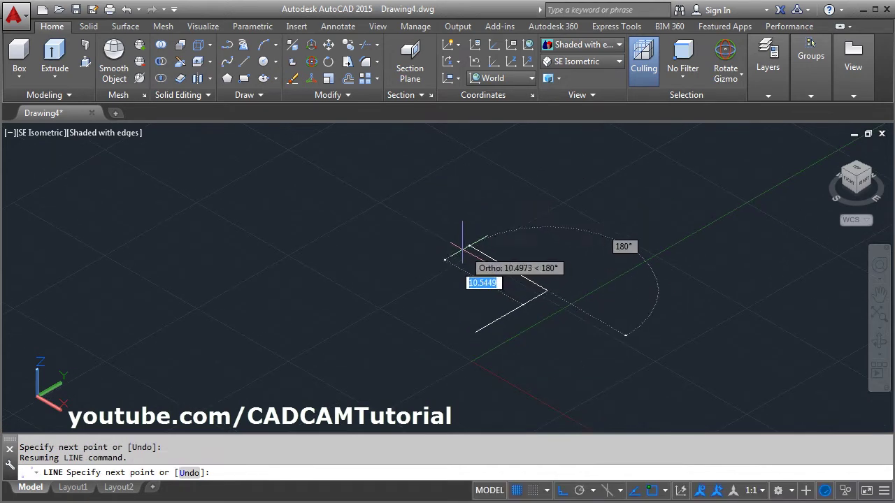
left_click(454, 237)
left_click(428, 250)
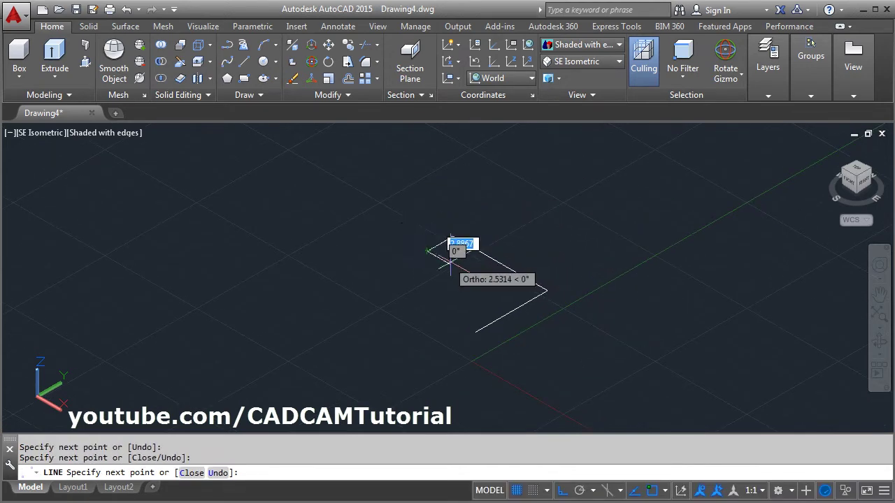
left_click(458, 267)
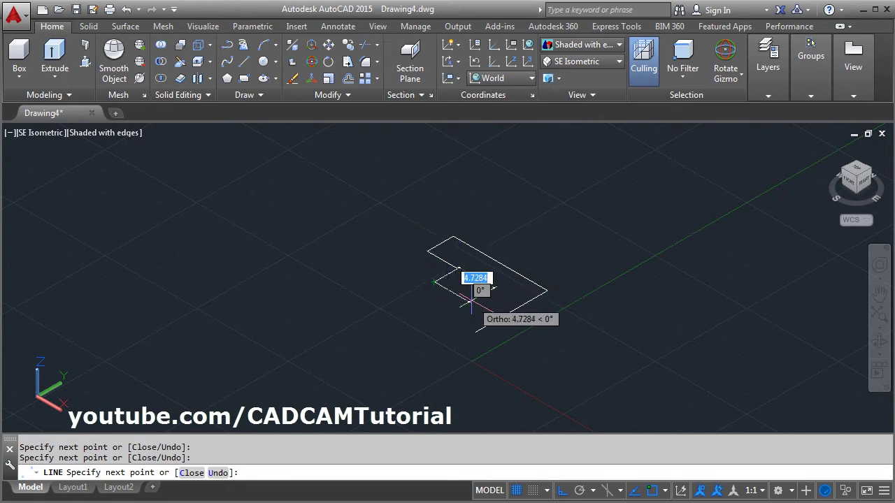
left_click(435, 283)
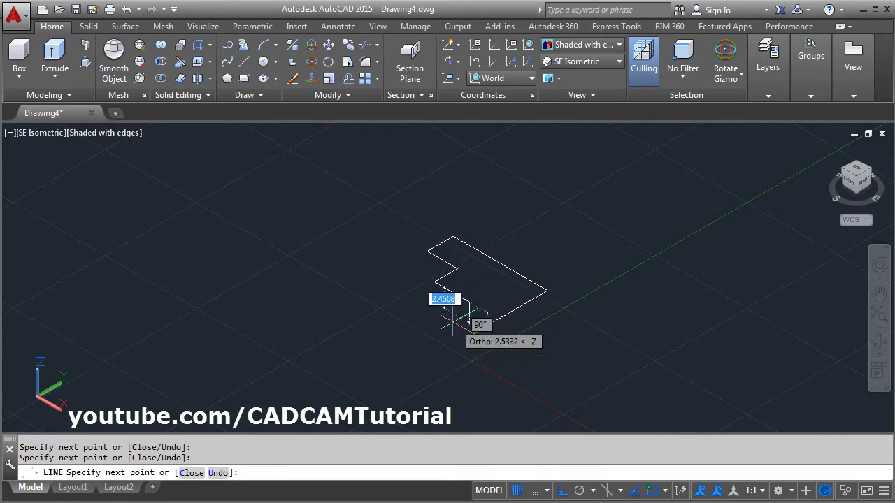
left_click(458, 320)
left_click(446, 315)
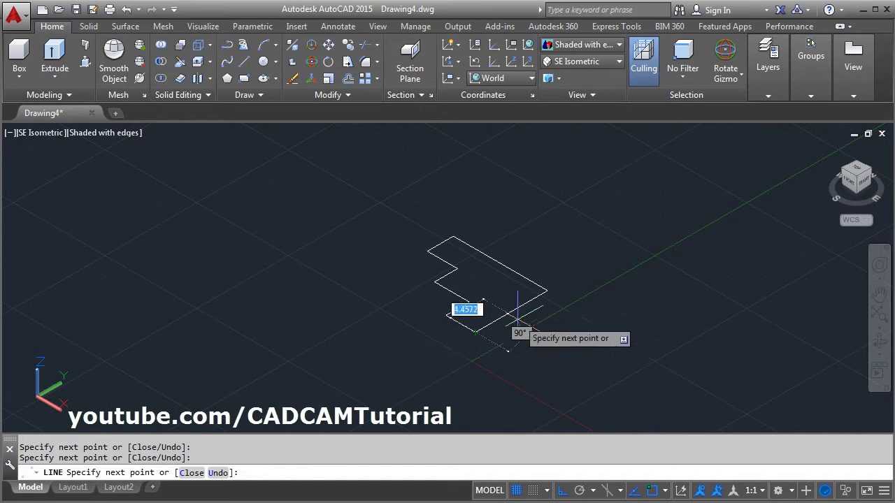
type("c")
key("Return")
scroll(514, 333, "up", 2)
middle_click_drag(526, 321, 502, 329)
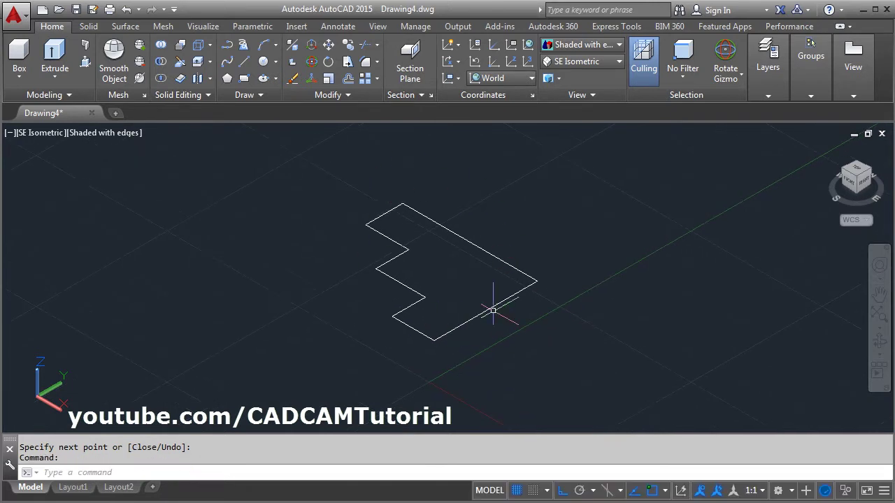
Join the eight outline lines with a crossing window and confirm they form one polyline.
left_click(335, 98)
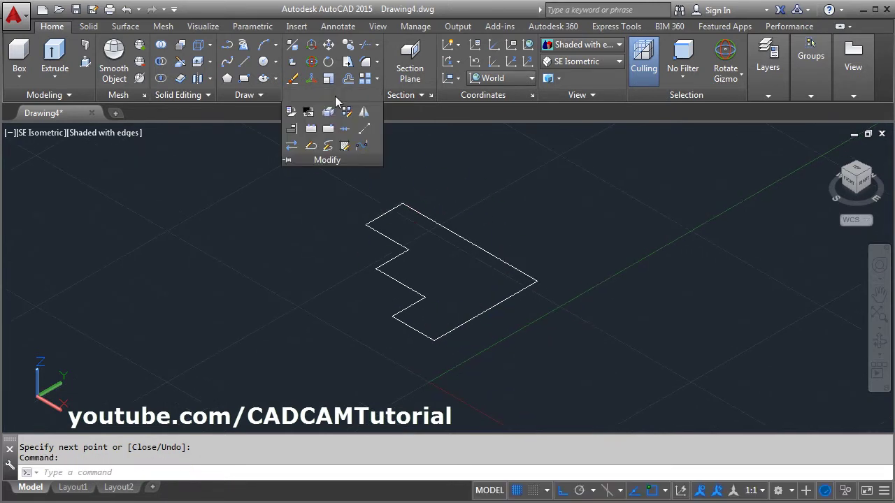
left_click(346, 132)
left_click(570, 162)
left_click(348, 360)
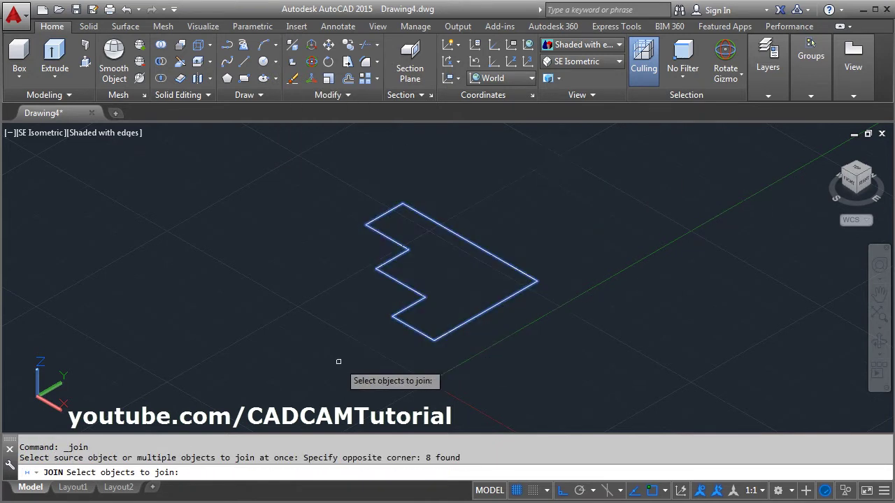
key("Return")
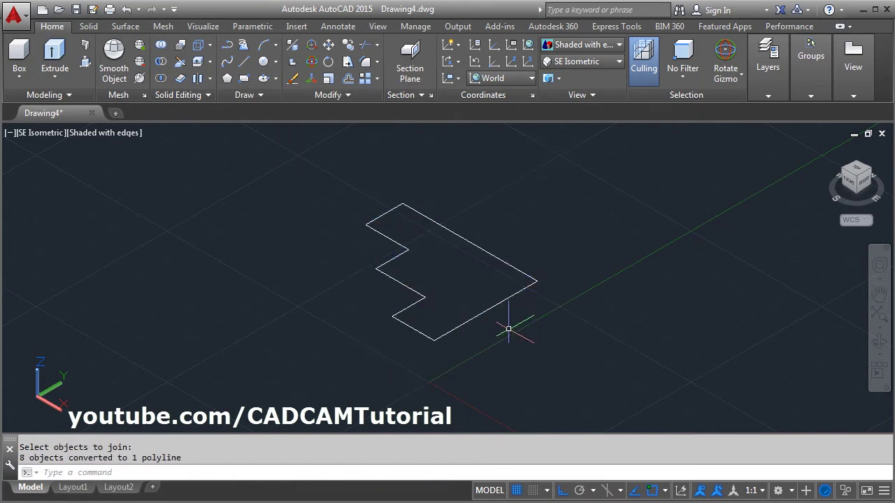
left_click(474, 319)
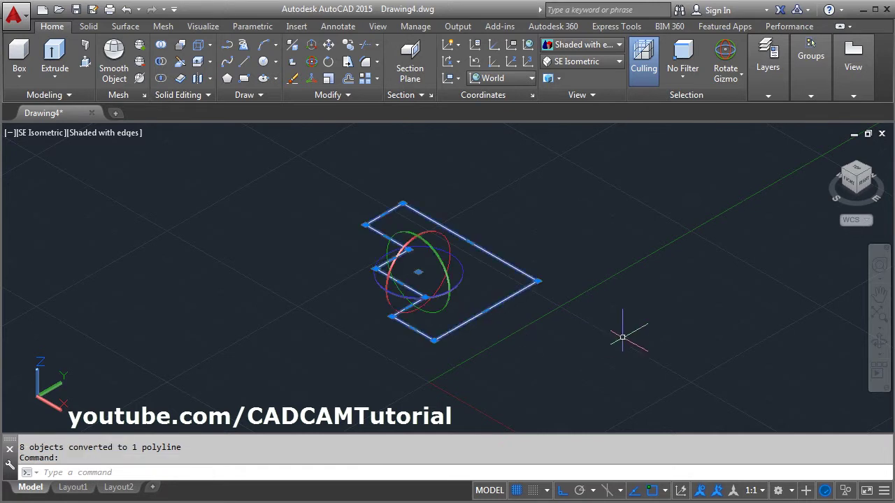
key("Escape")
middle_click_drag(481, 365, 448, 351)
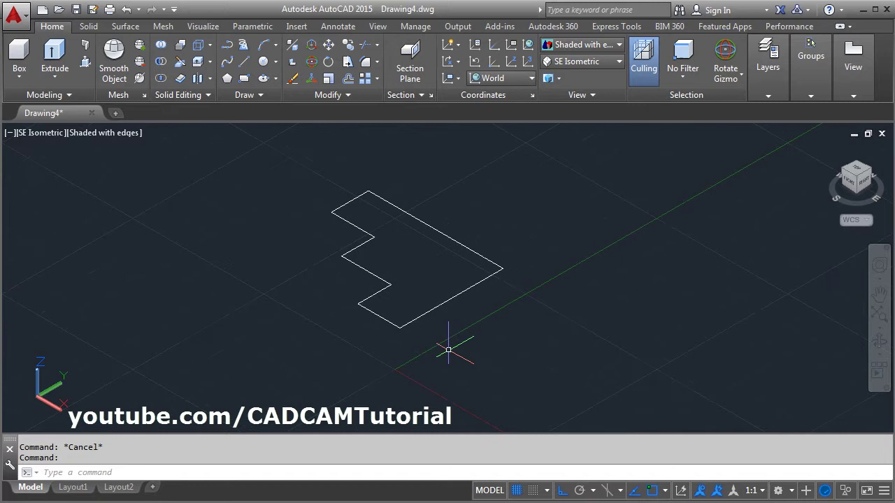
Draw the axis line 4 units from the outline's corner, parallel to its lower edge.
left_click(244, 61)
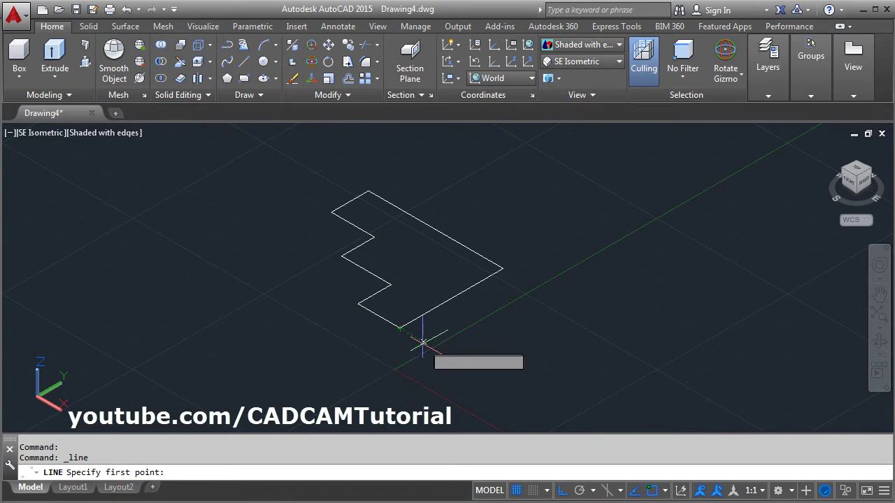
type("4")
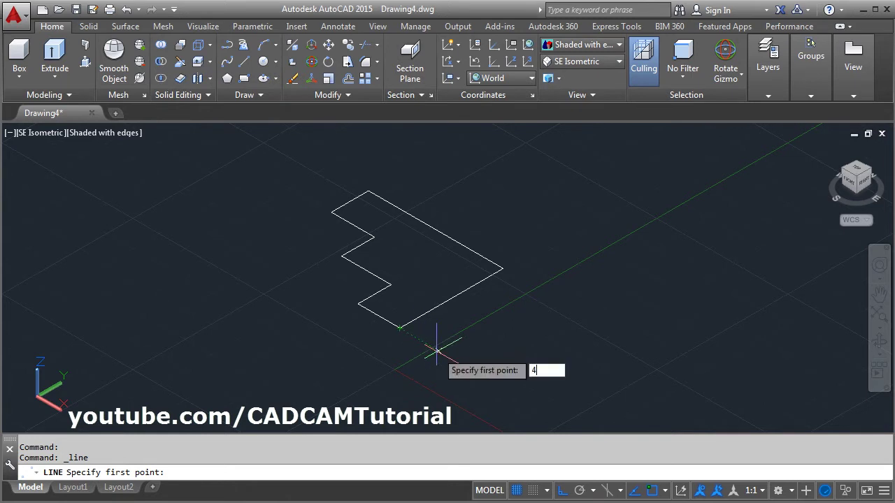
key("Return")
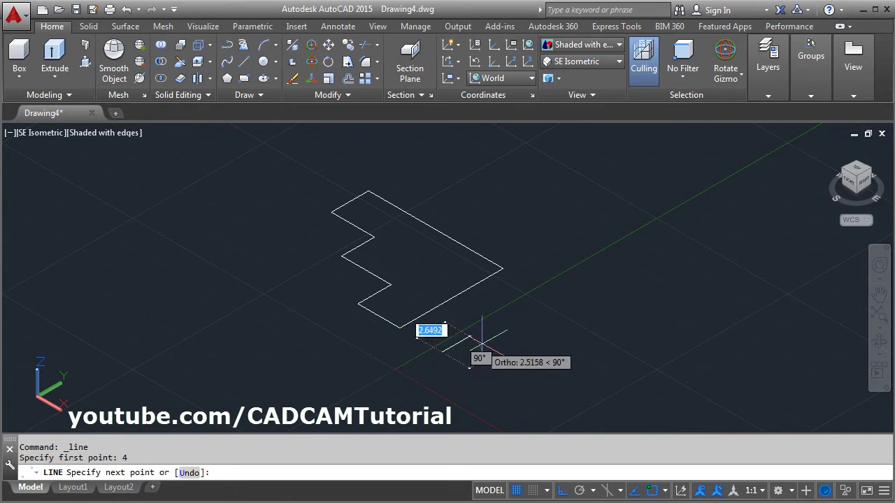
left_click(592, 305)
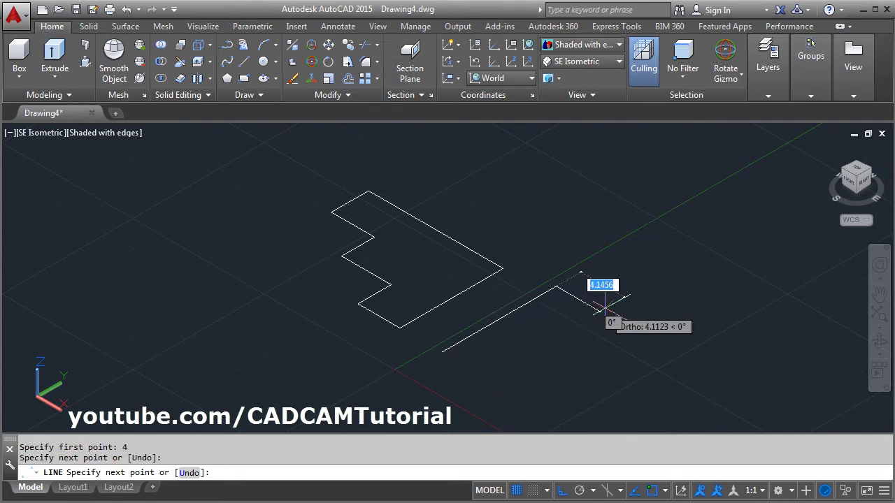
key("Return")
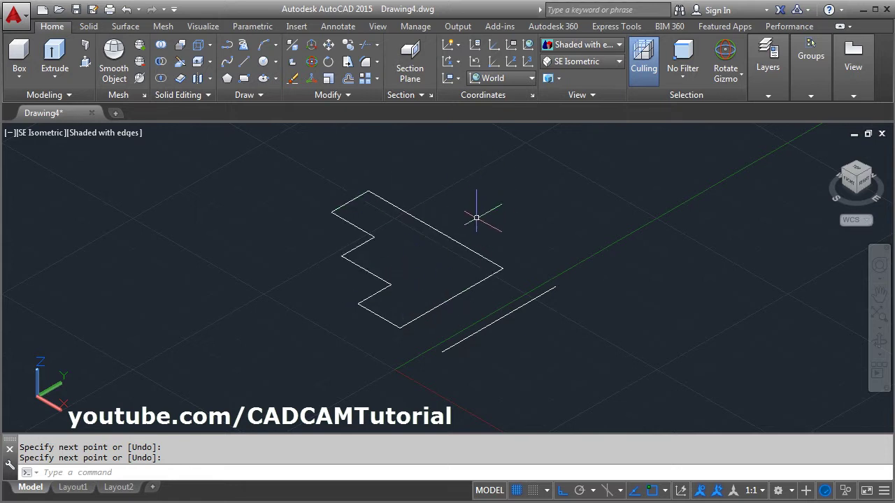
Revolve the stepped profile 180° about the axis line's two endpoints.
type("rev")
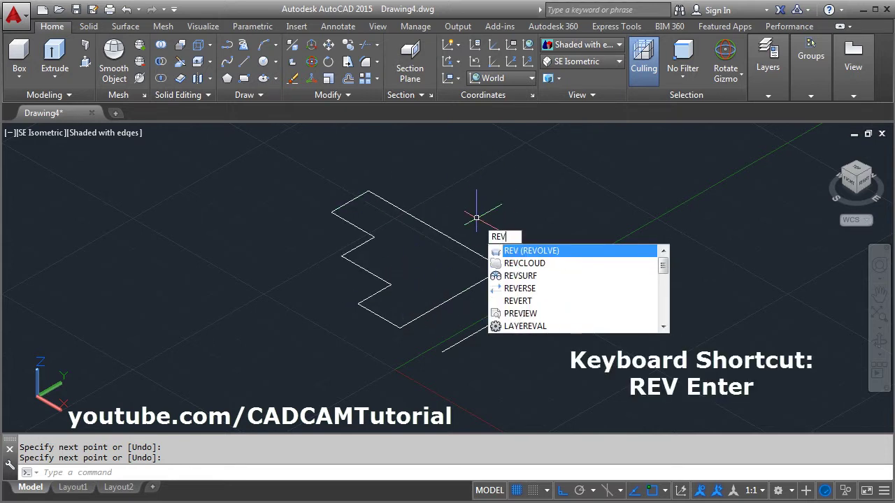
key("Return")
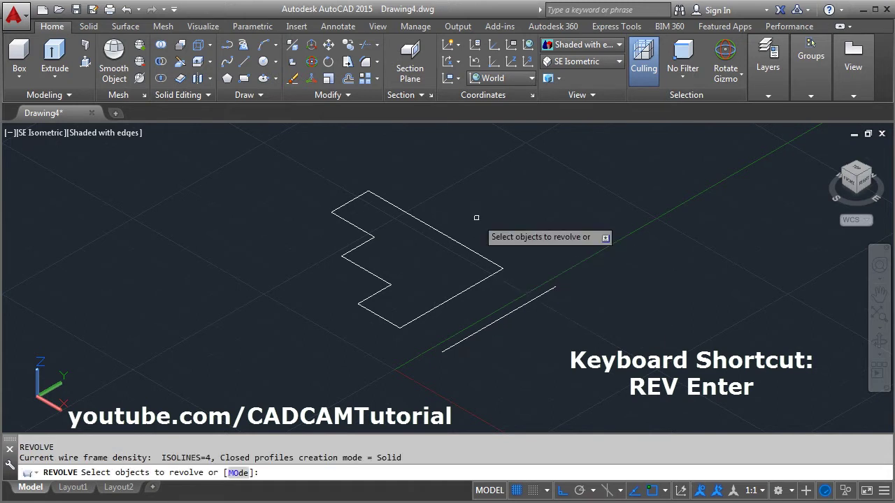
left_click(457, 294)
key("Return")
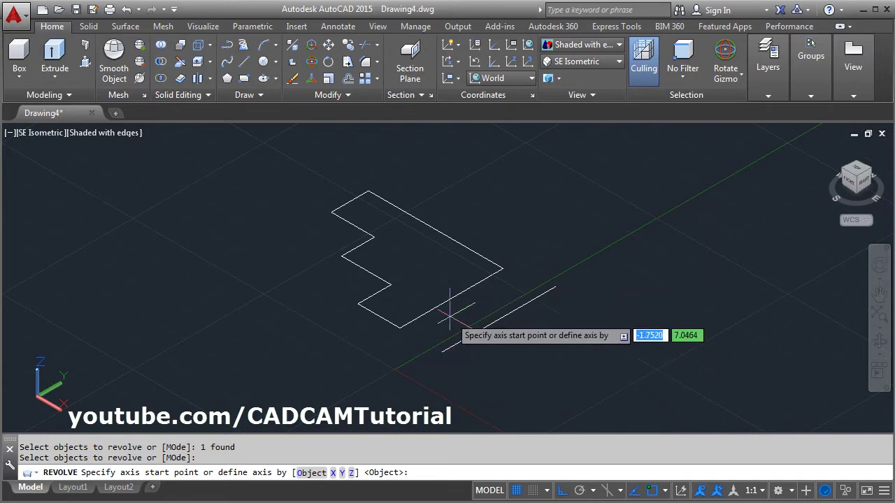
left_click(442, 351)
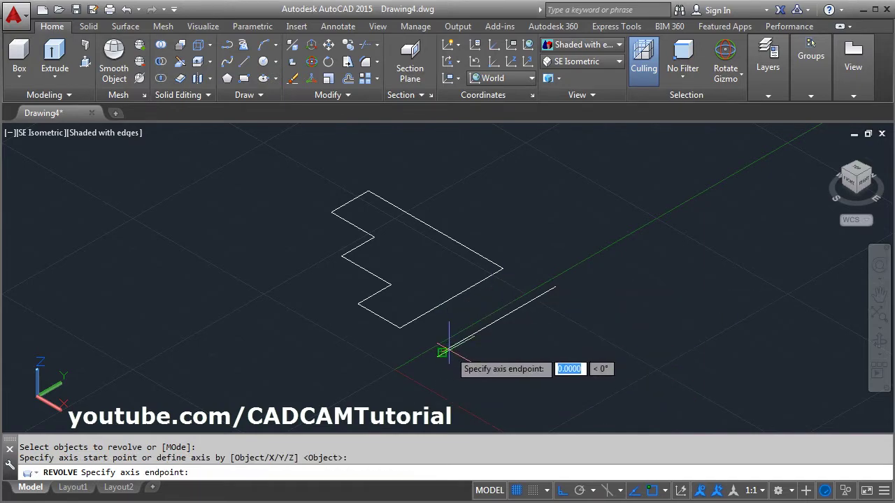
left_click(555, 287)
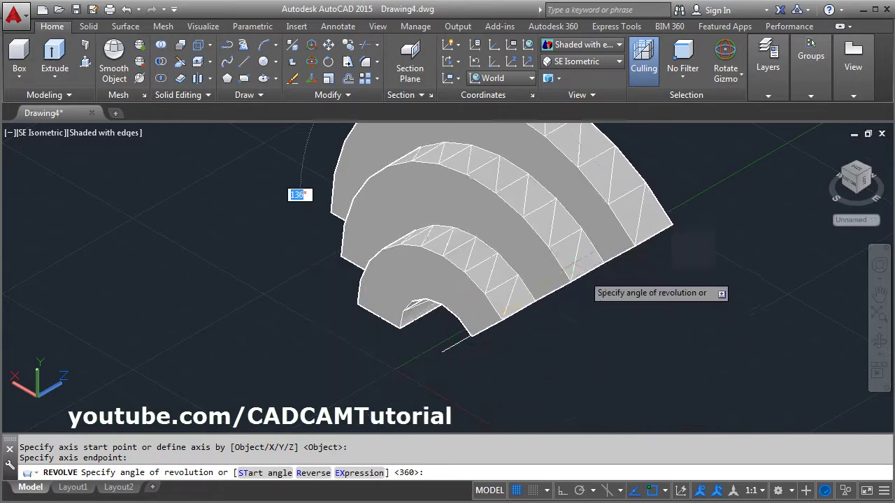
middle_click_drag(494, 323, 447, 301, "shift")
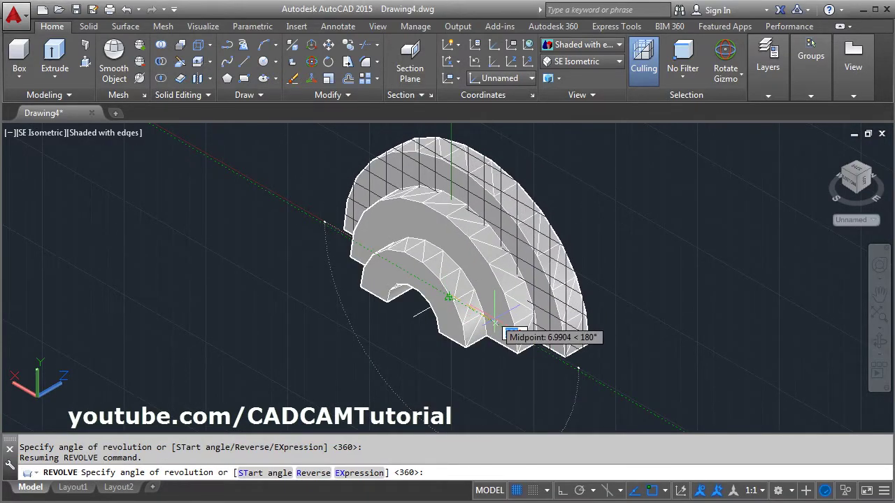
type("1")
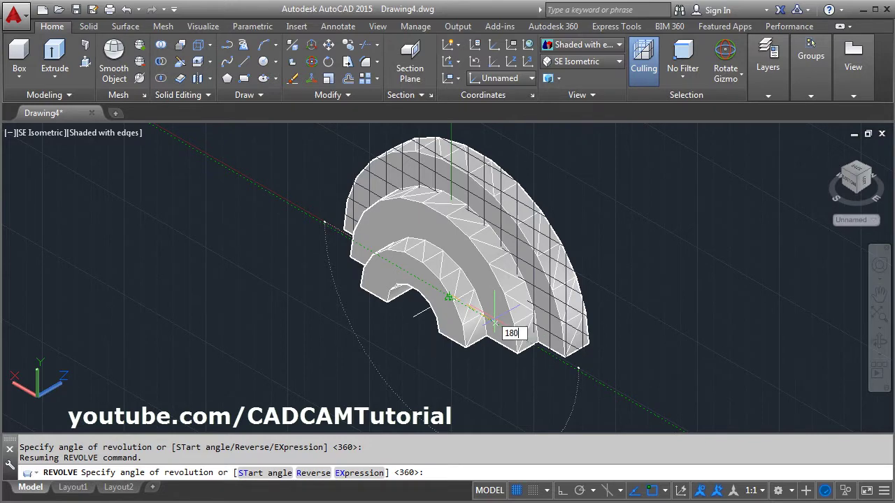
type("80")
key("Return")
Orbit around the half solid, turn off the grid, and undo the revolve.
middle_click_drag(494, 323, 421, 310, "shift")
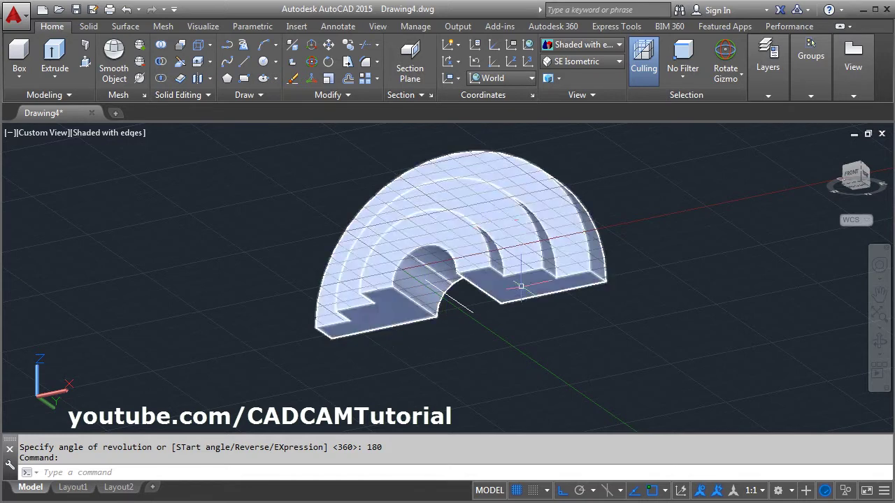
middle_click_drag(521, 287, 421, 348, "shift")
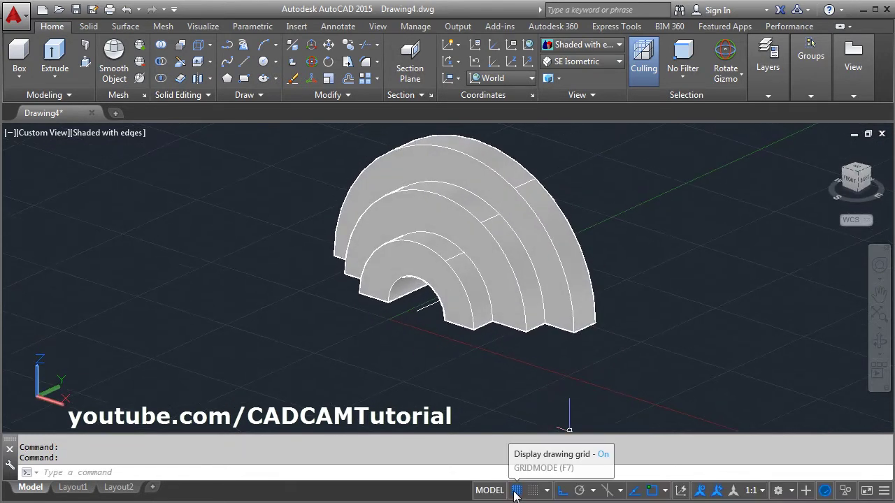
left_click(515, 491)
middle_click_drag(459, 369, 462, 356, "shift")
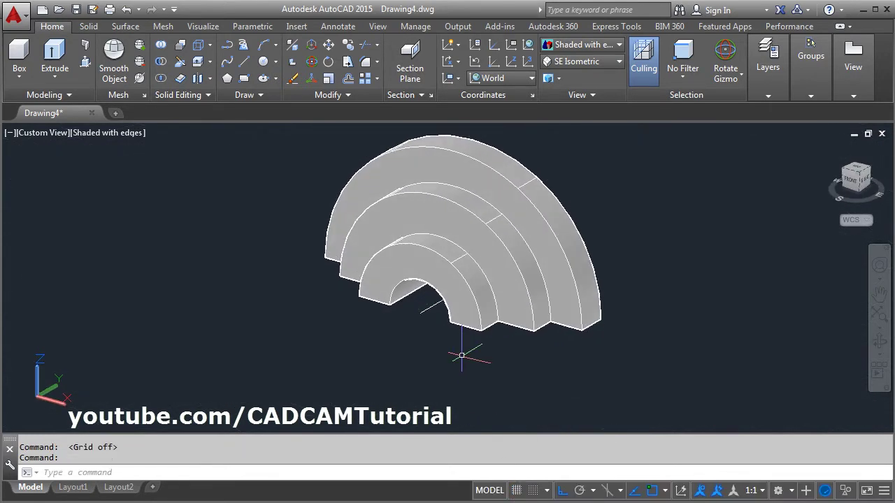
key("Return")
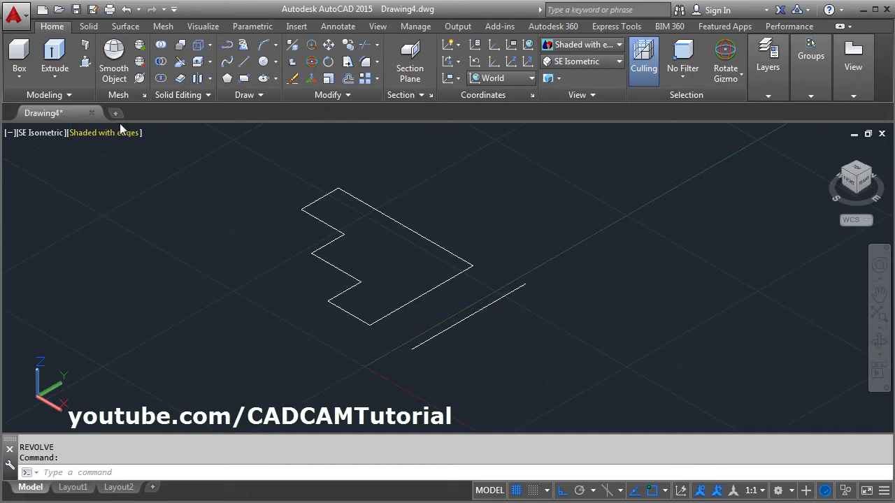
left_click(55, 81)
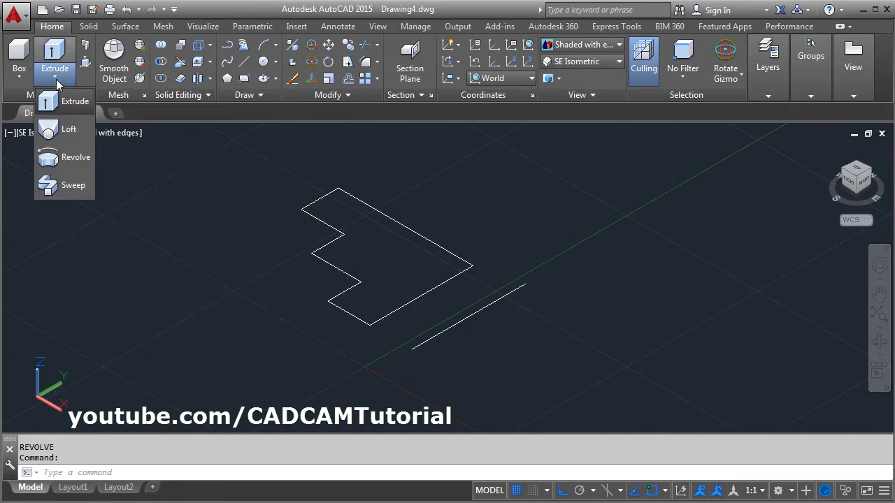
left_click(64, 158)
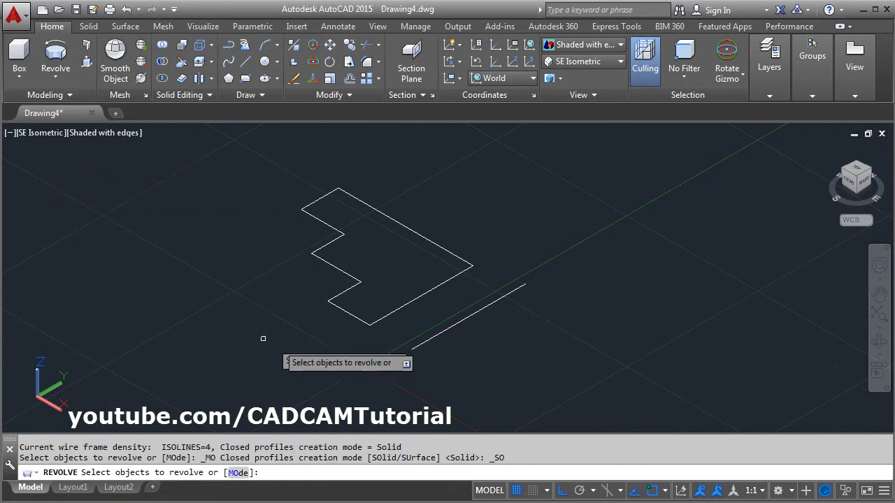
left_click(352, 316)
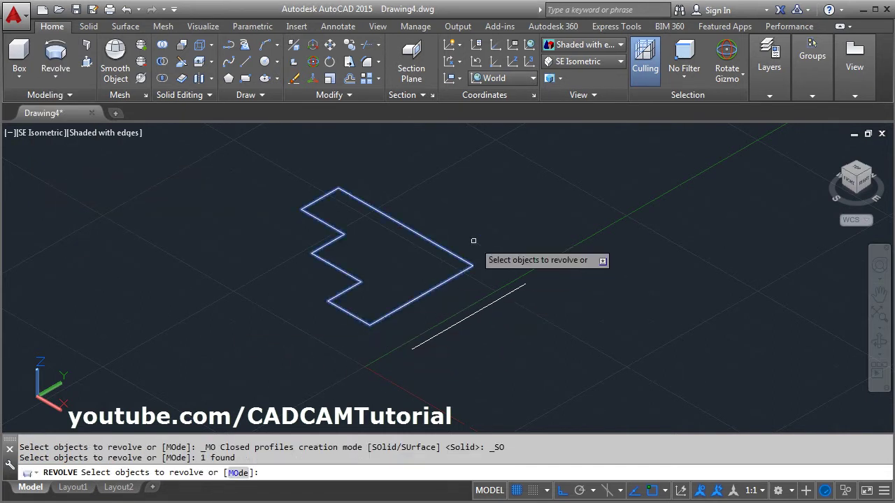
key("Return")
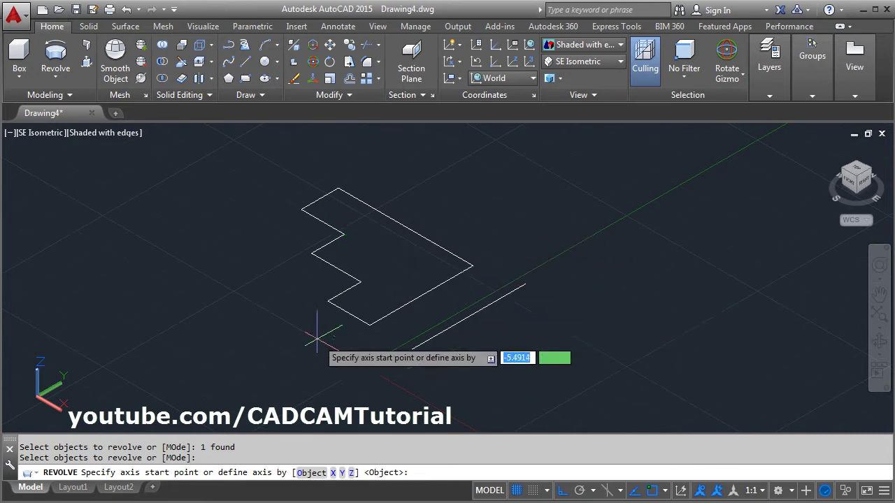
left_click(526, 284)
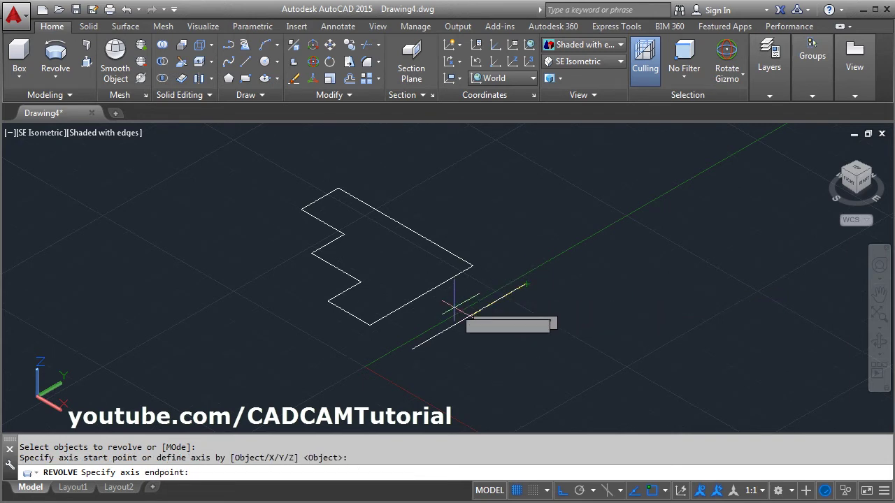
left_click(411, 349)
middle_click_drag(411, 349, 414, 347)
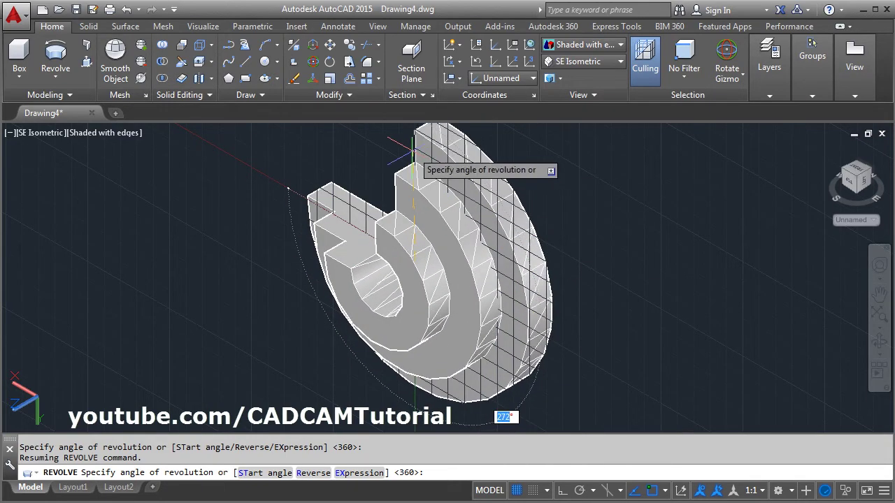
key("Return")
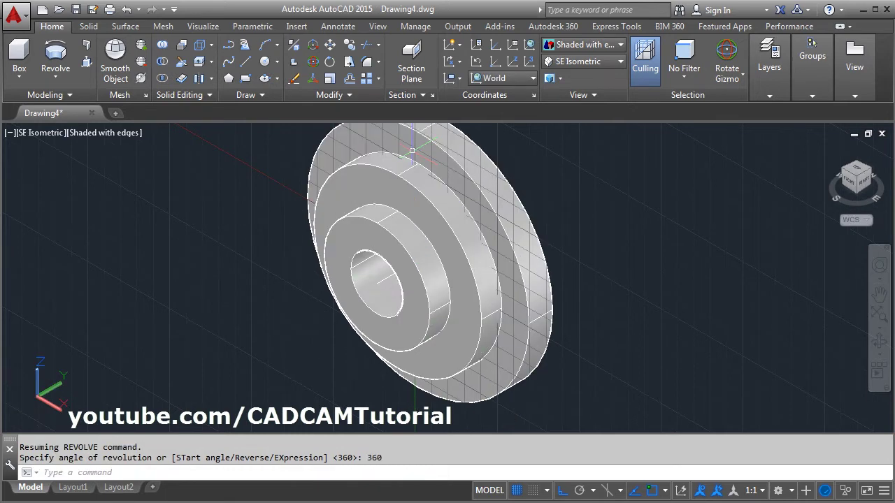
type("u")
key("Return")
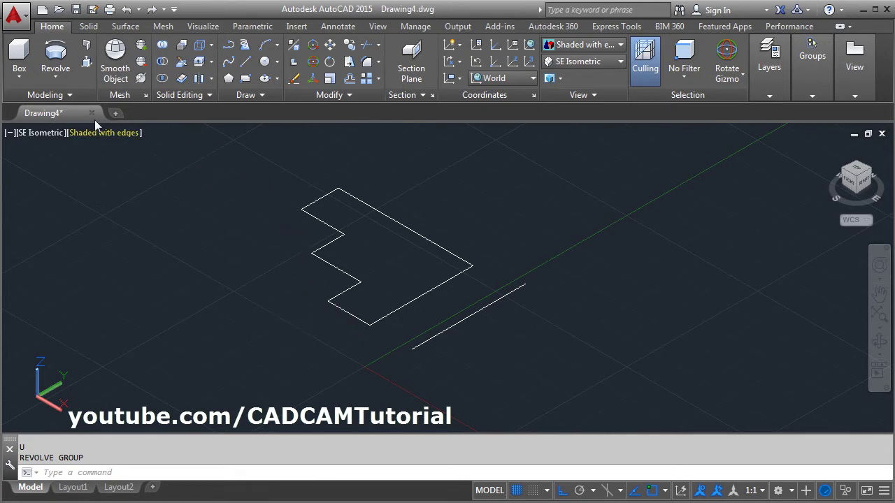
Revolve the stepped profile 180° about the X axis.
left_click(55, 58)
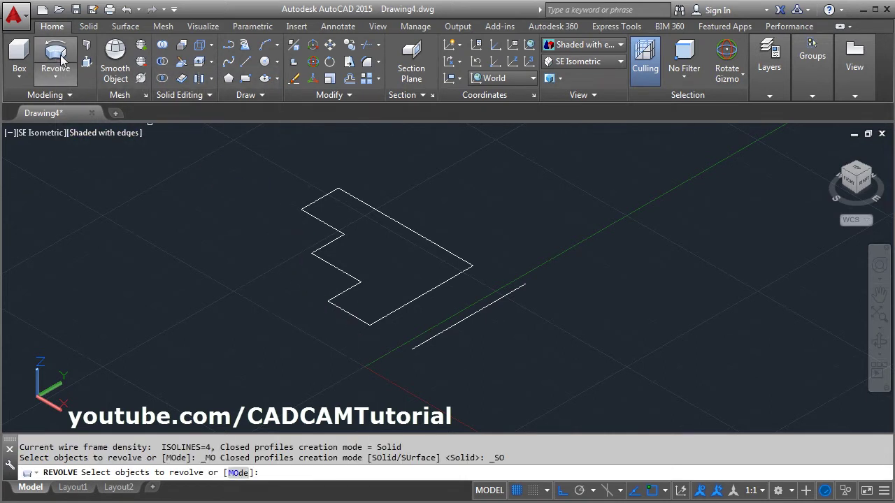
left_click(353, 316)
key("Return")
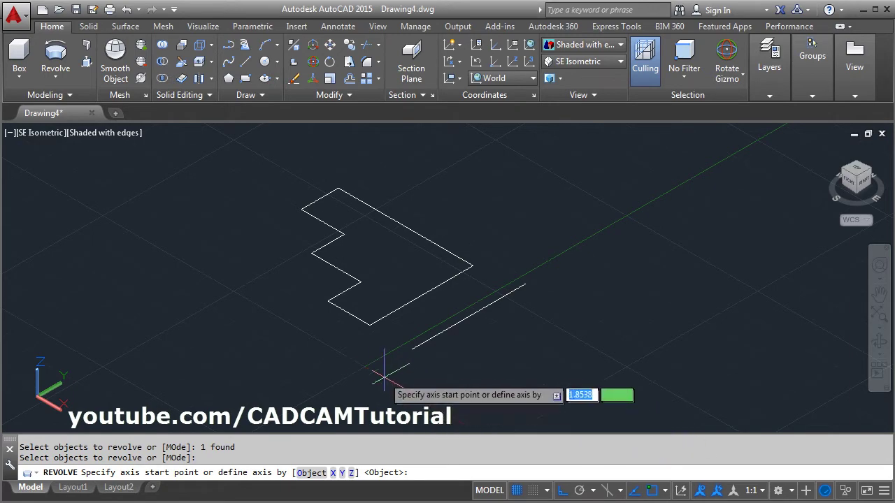
left_click(334, 472)
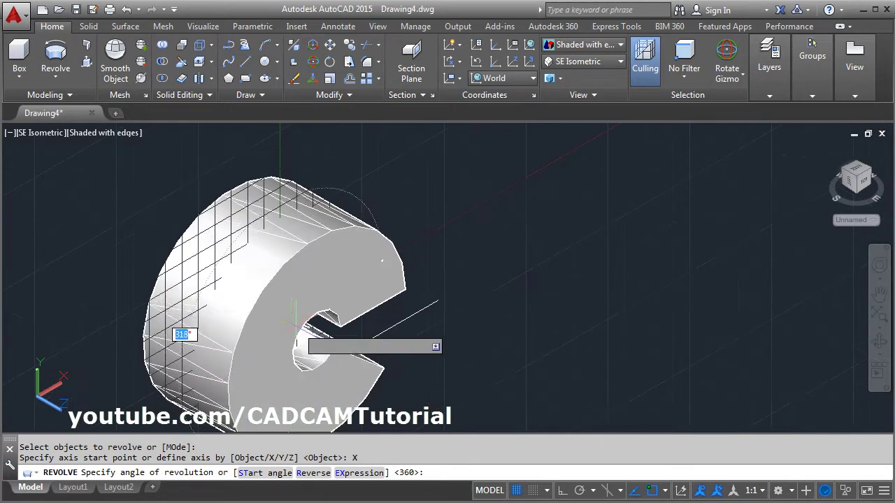
scroll(254, 279, "down", 2)
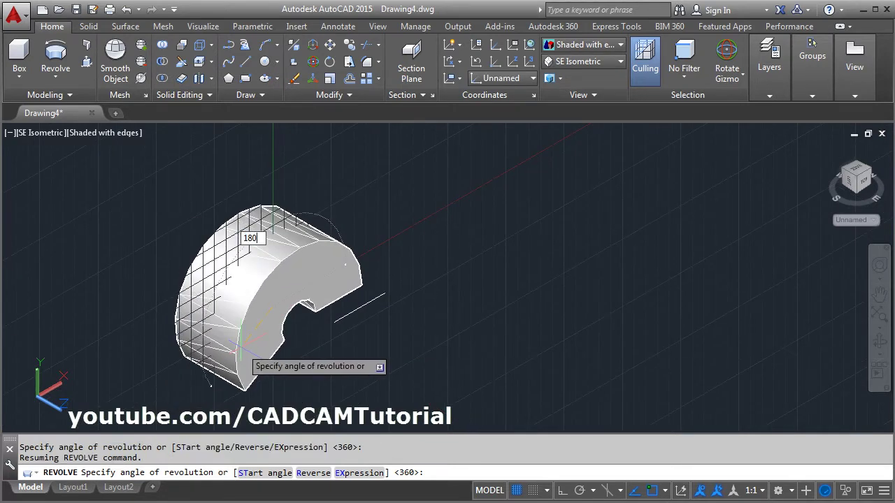
key("Return")
Orbit to a low frontal angle, then undo with U to restore the flat profile.
scroll(415, 310, "down", 1)
scroll(423, 323, "up", 3)
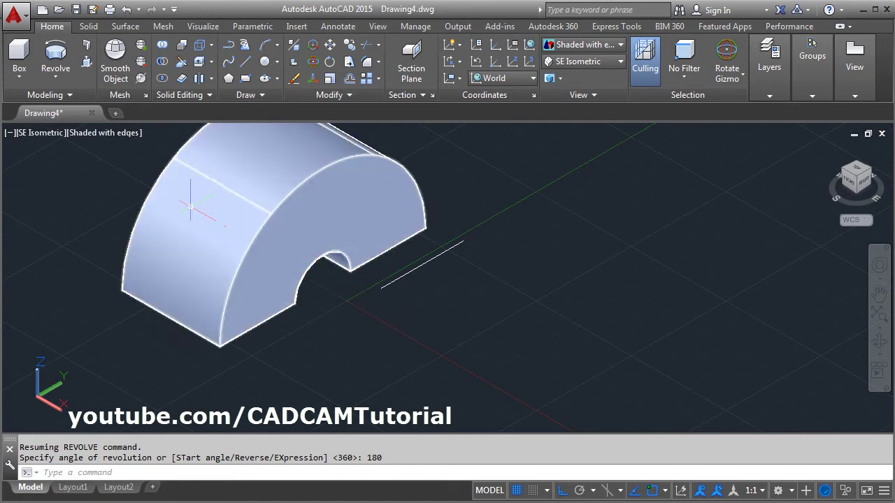
middle_click_drag(301, 294, 475, 356, "shift")
type("u")
key("Return")
key("Return")
key("Return")
key("Return")
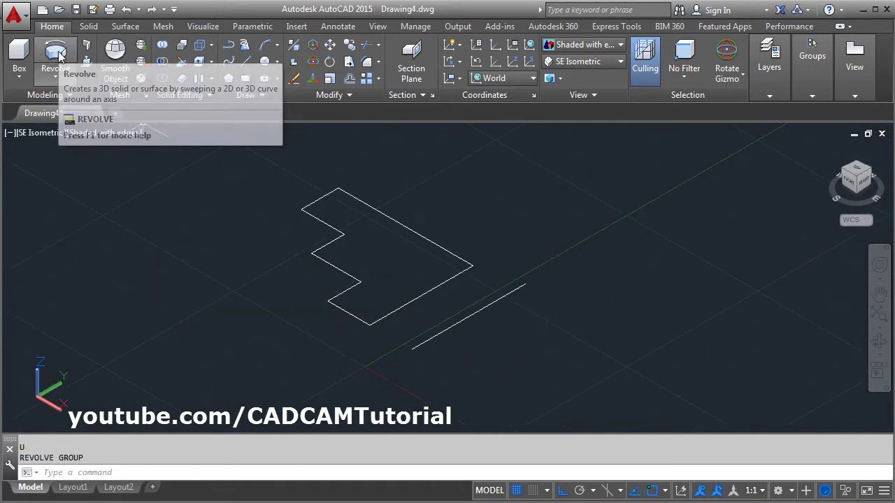
left_click(59, 56)
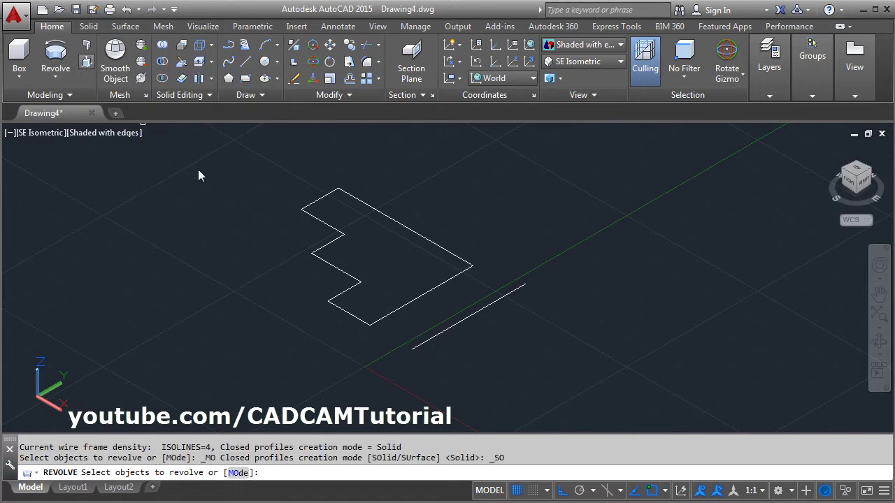
left_click(358, 316)
key("Return")
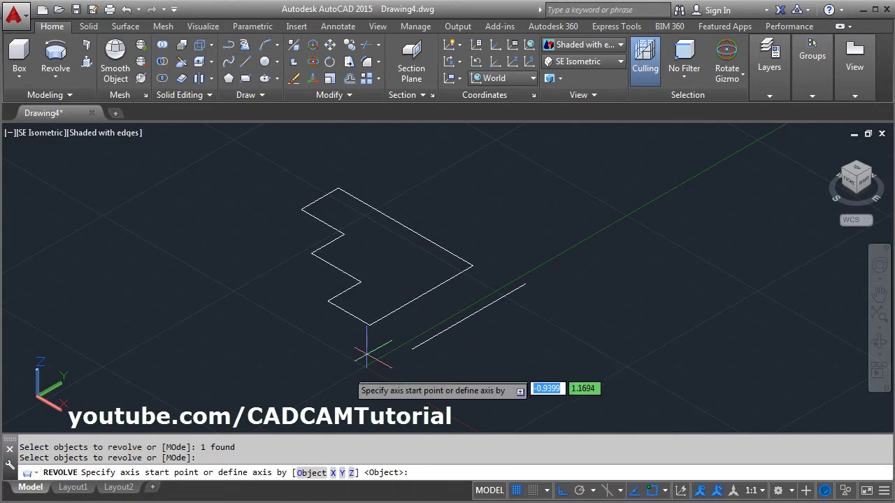
left_click(343, 473)
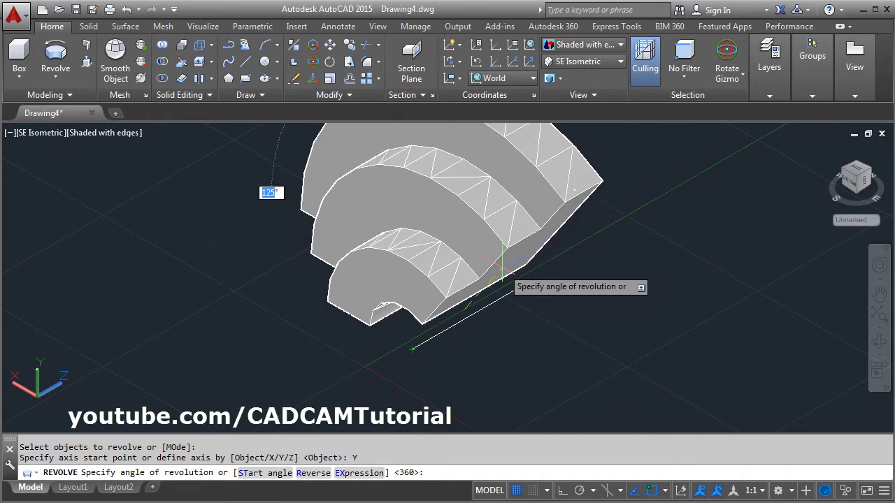
key("Return")
type("u")
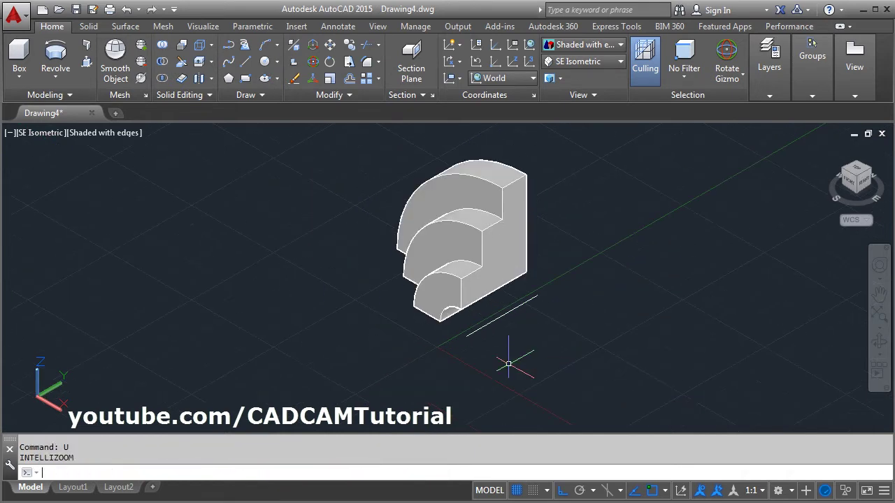
key("Return")
scroll(432, 310, "down", 2)
middle_click_drag(432, 309, 392, 290)
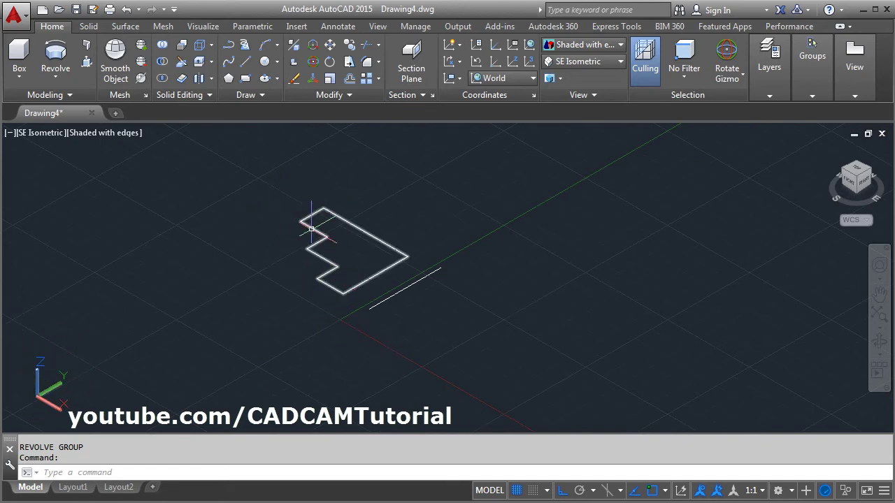
Set the UCS to Front and draw a circle left of the stepped profile.
left_click(519, 78)
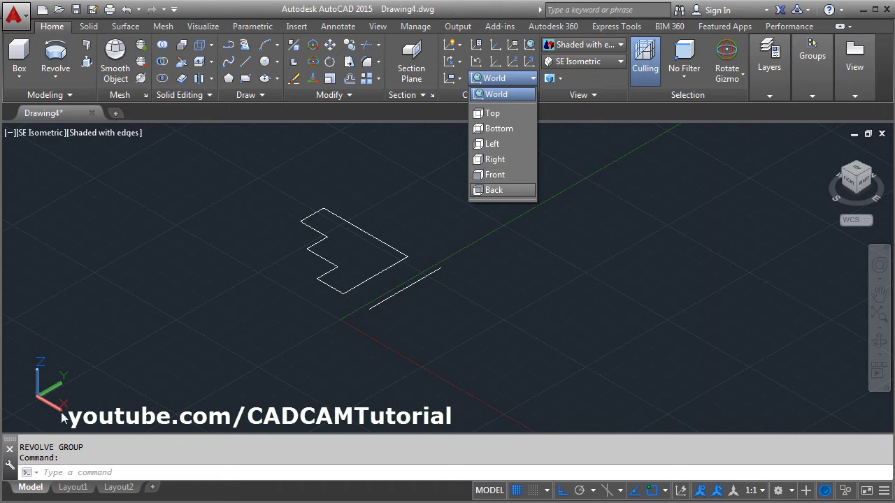
left_click(495, 176)
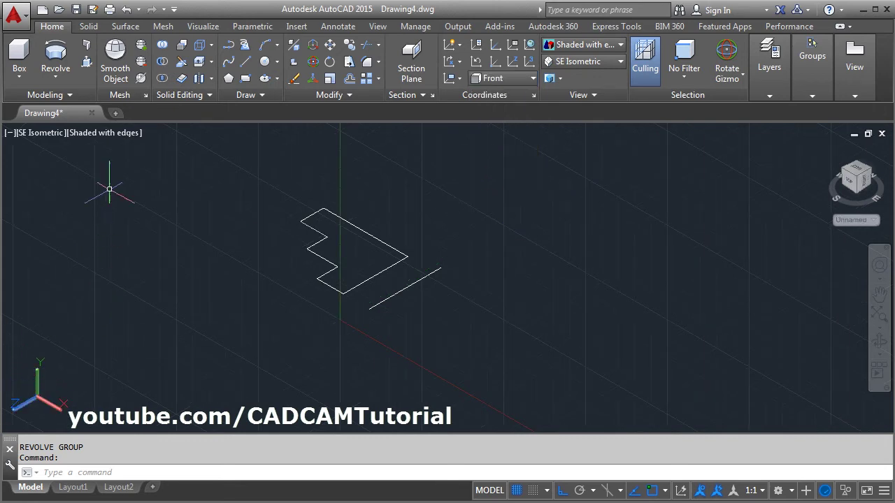
mouse_move(197, 161)
middle_mouse_down()
mouse_move(286, 160)
mouse_move(331, 219)
mouse_move(312, 223)
middle_mouse_up()
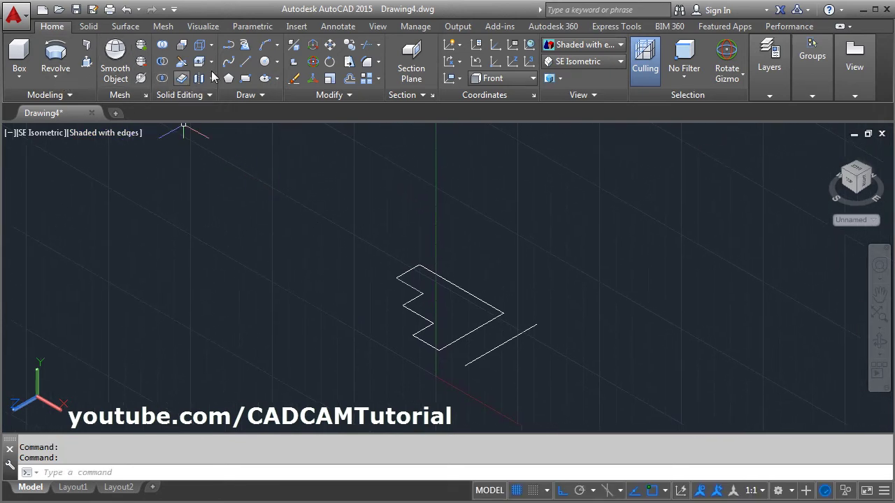
left_click(264, 60)
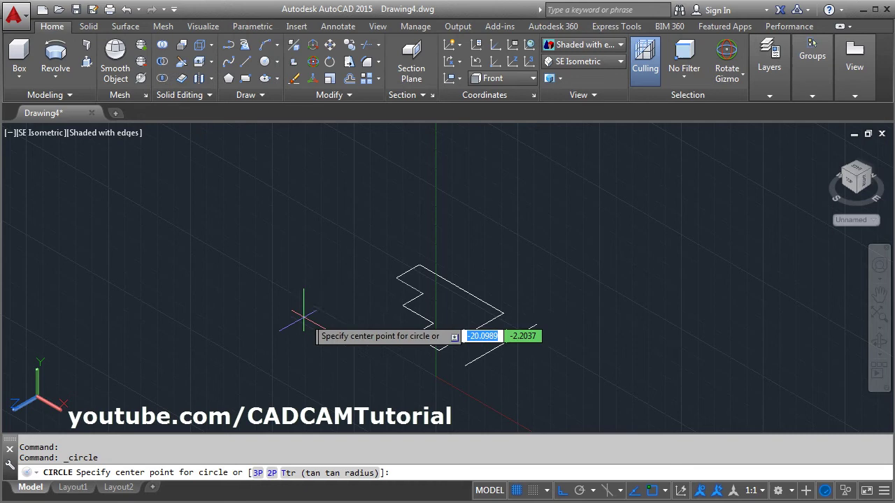
left_click(283, 288)
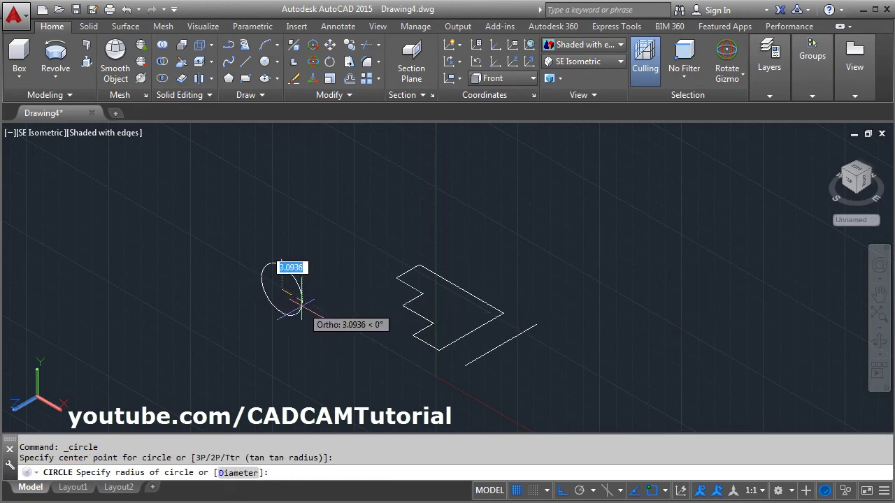
left_click(299, 294)
Reset the UCS back to World.
middle_click_drag(413, 308, 349, 271)
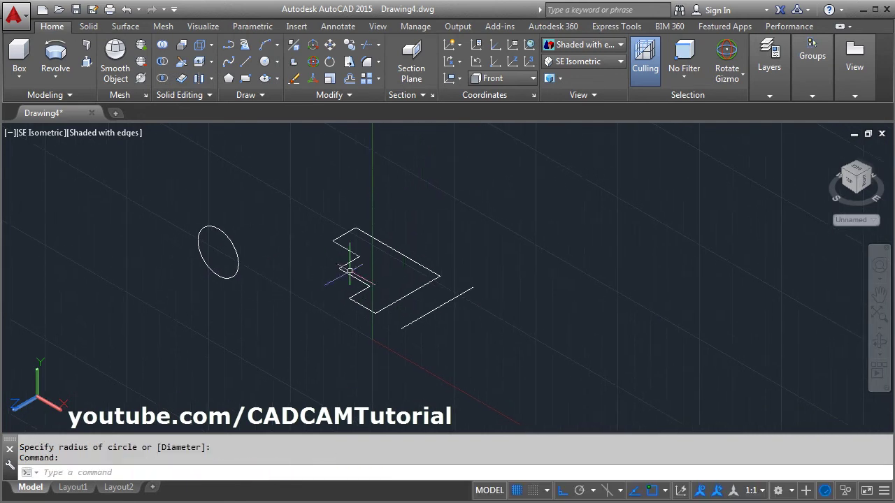
left_click(517, 78)
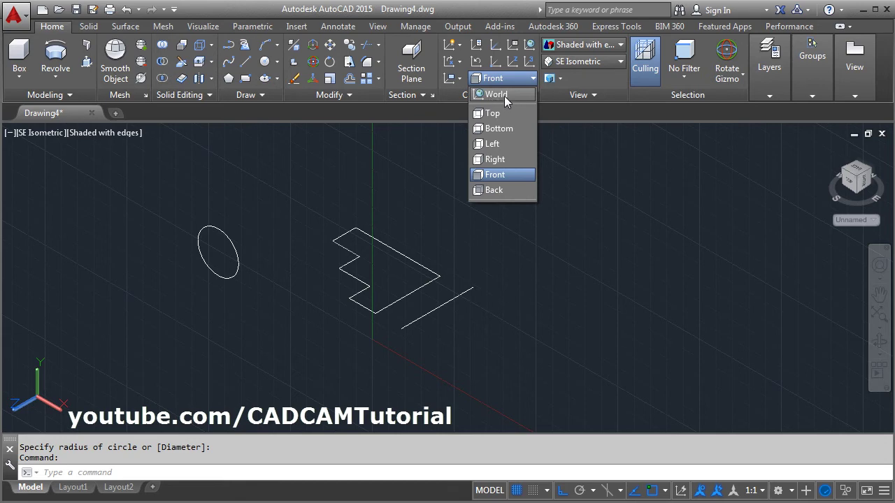
left_click(504, 96)
middle_click_drag(430, 232, 397, 235)
left_click(56, 55)
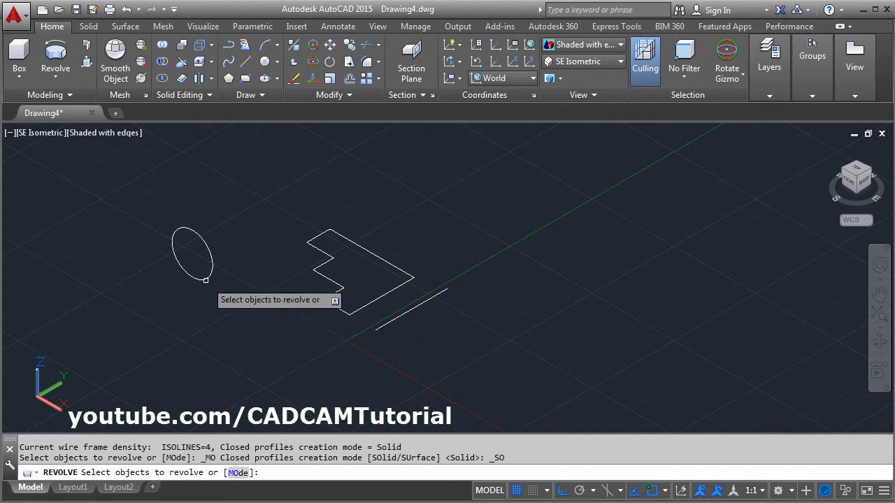
Revolve the circle 270° about the Z axis into an open ring.
left_click(206, 280)
key("Return")
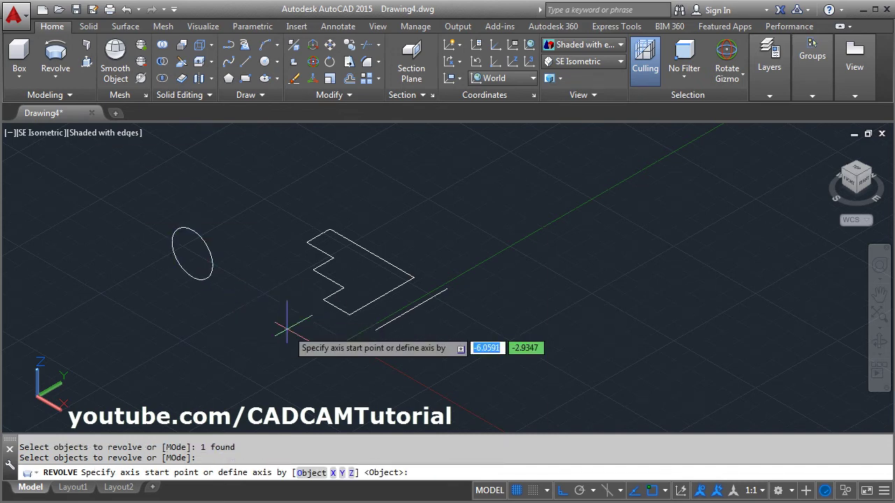
left_click(352, 473)
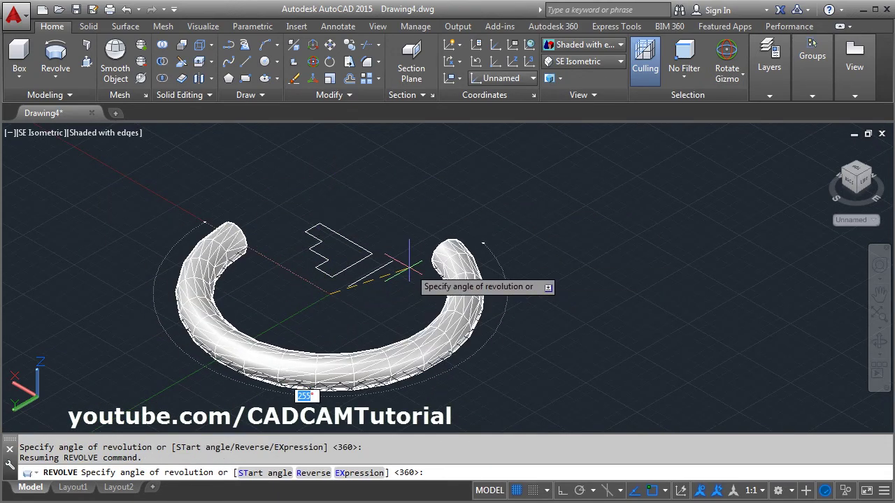
key("Return")
key("Return")
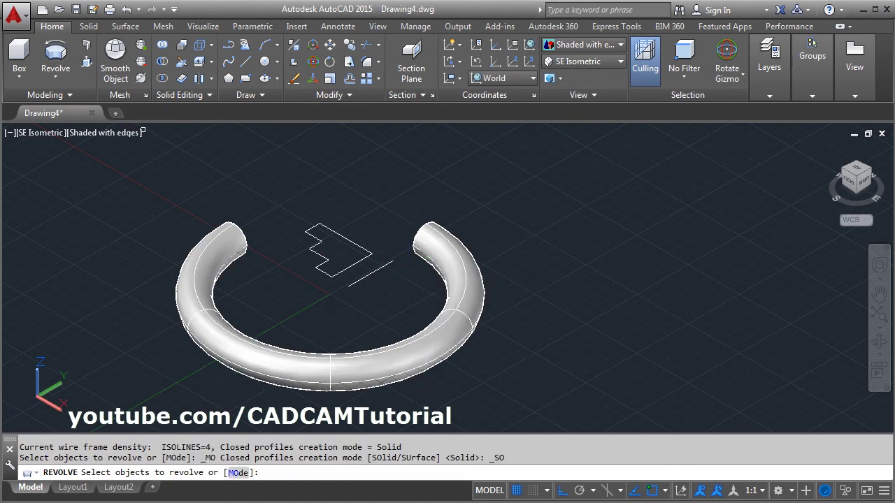
Revolve the stepped profile 360° as a solid about the short axis line, then zoom extents.
left_click(330, 274)
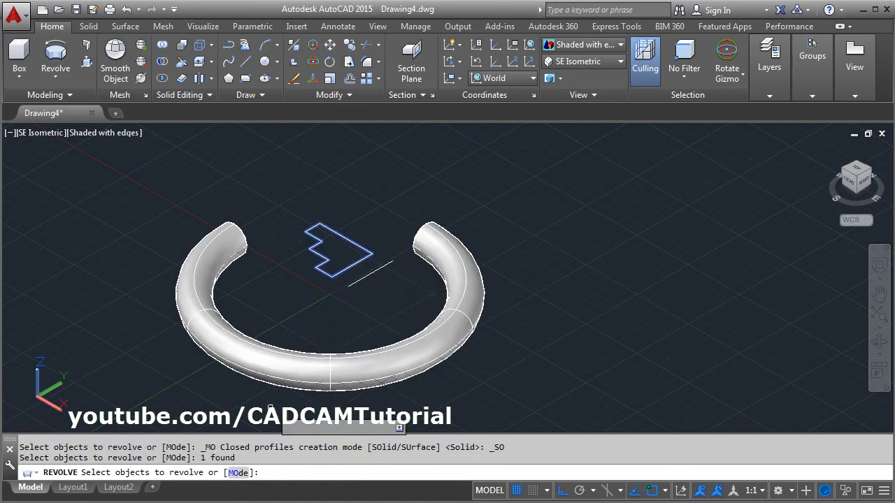
left_click(239, 474)
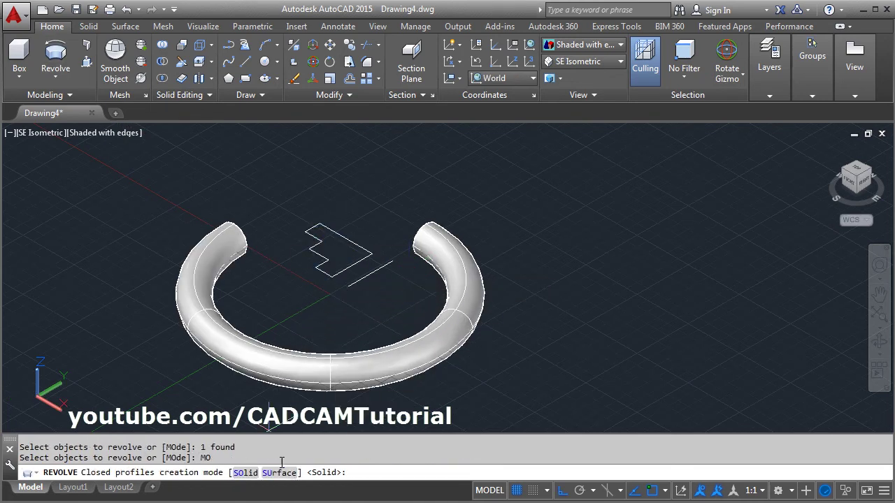
key("Down")
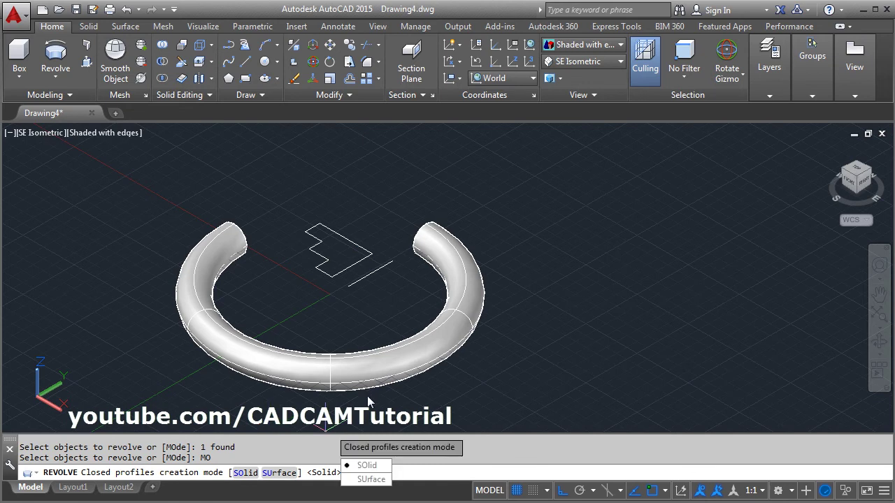
left_click(369, 466)
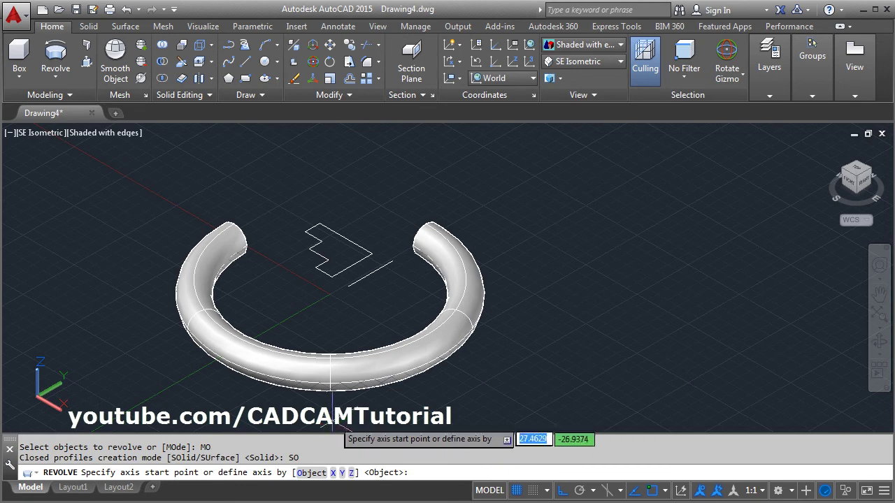
scroll(390, 287, "up", 2)
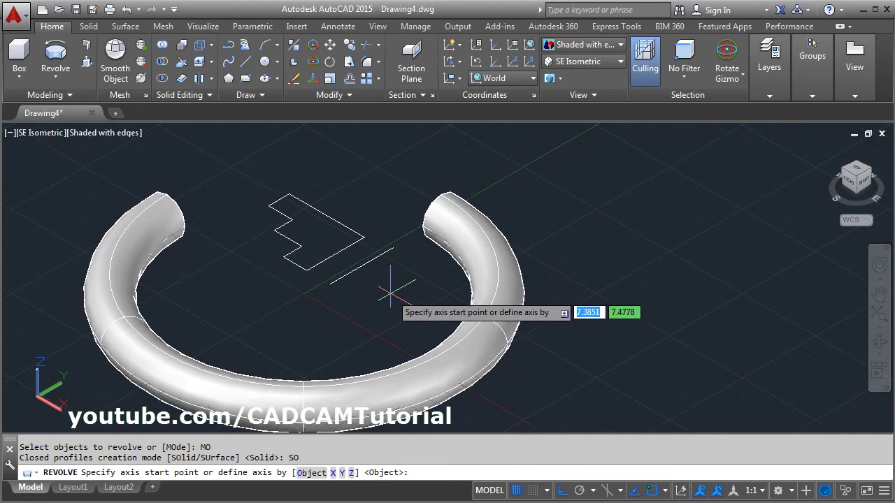
left_click(312, 473)
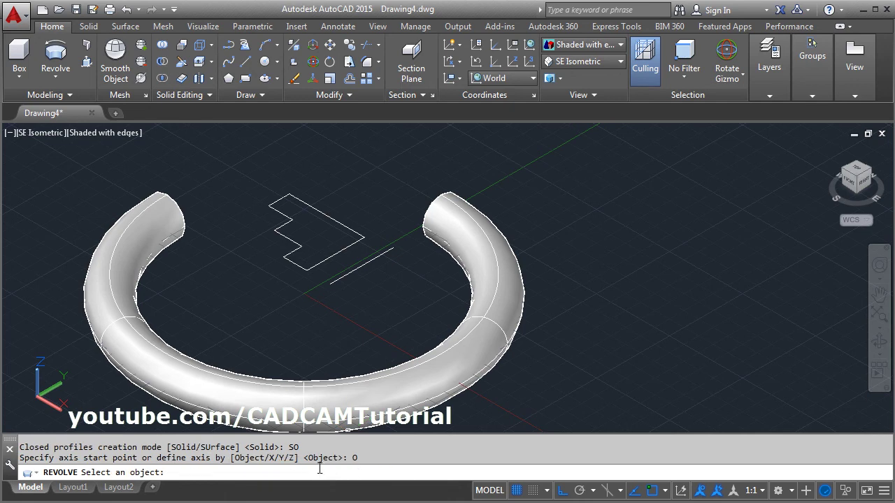
left_click(355, 270)
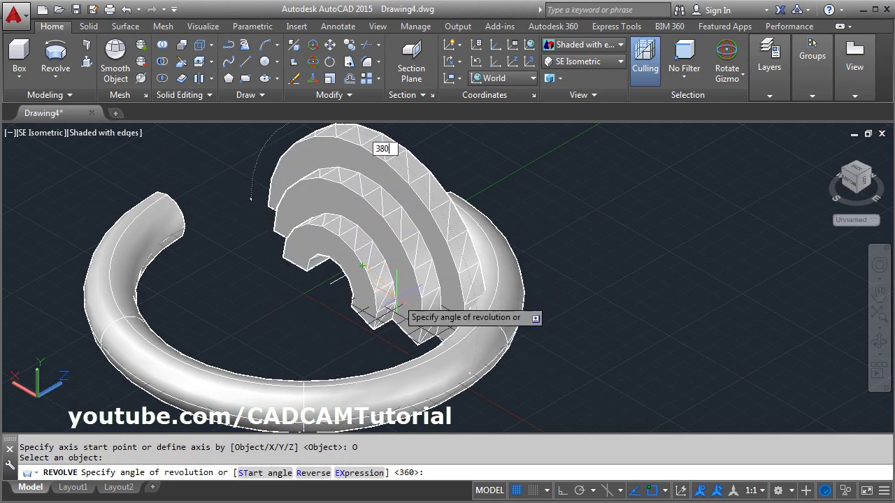
key("Return")
middle_click(397, 298)
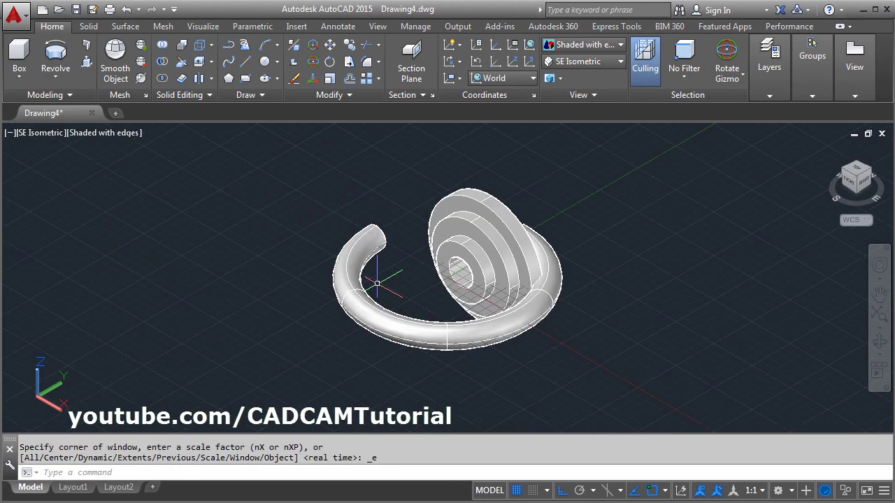